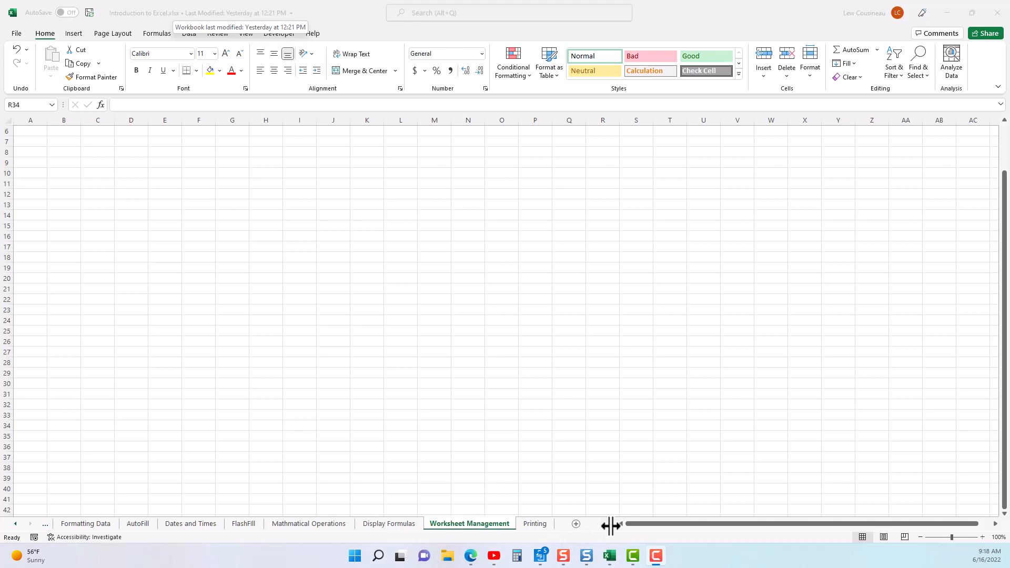
# Shrink the sheet tab area and scroll through the worksheet tabs to the last sheet and back to the first.
pyautogui.moveTo(610, 526); pyautogui.dragTo(455, 535)
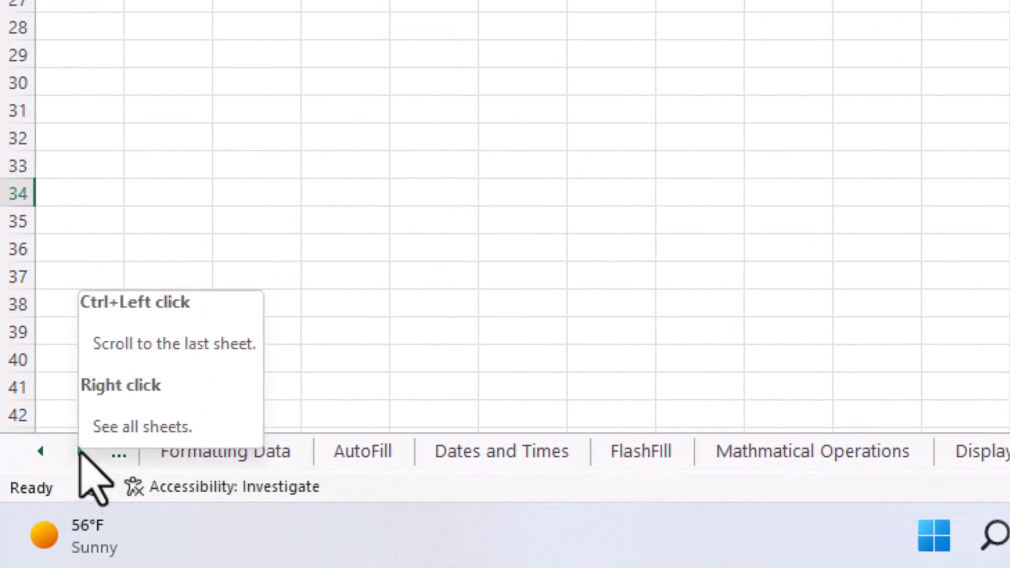
pyautogui.click(80, 452)
pyautogui.click(80, 452)
pyautogui.click(80, 452)
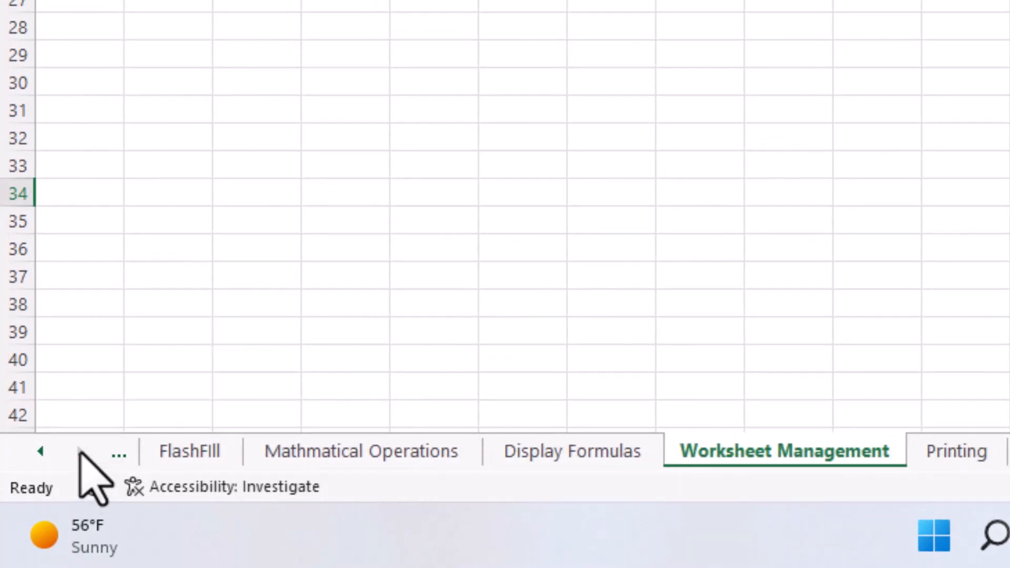
pyautogui.click(41, 451)
pyautogui.click(41, 451)
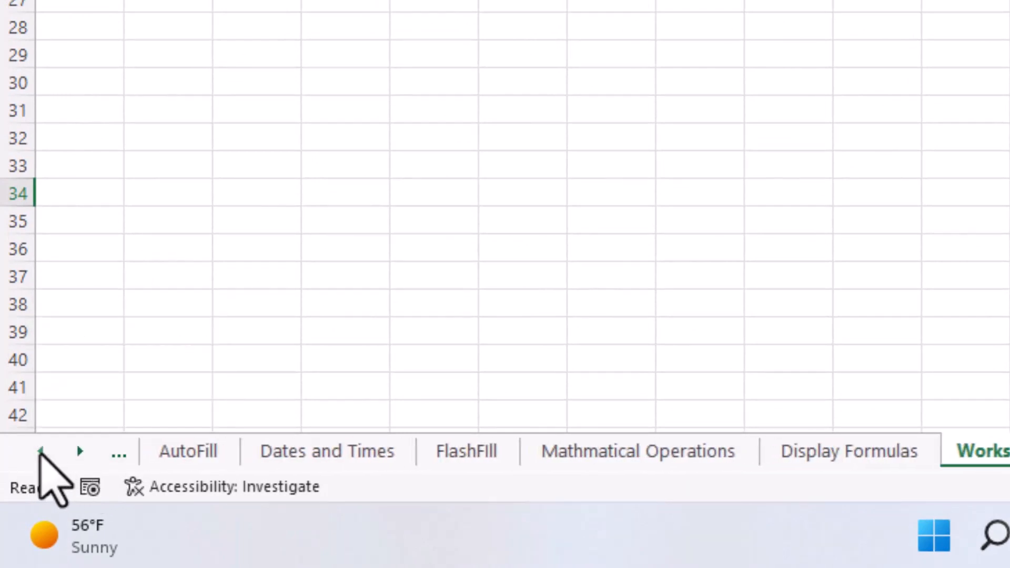
pyautogui.click(40, 451)
pyautogui.click(40, 451)
pyautogui.click(41, 452)
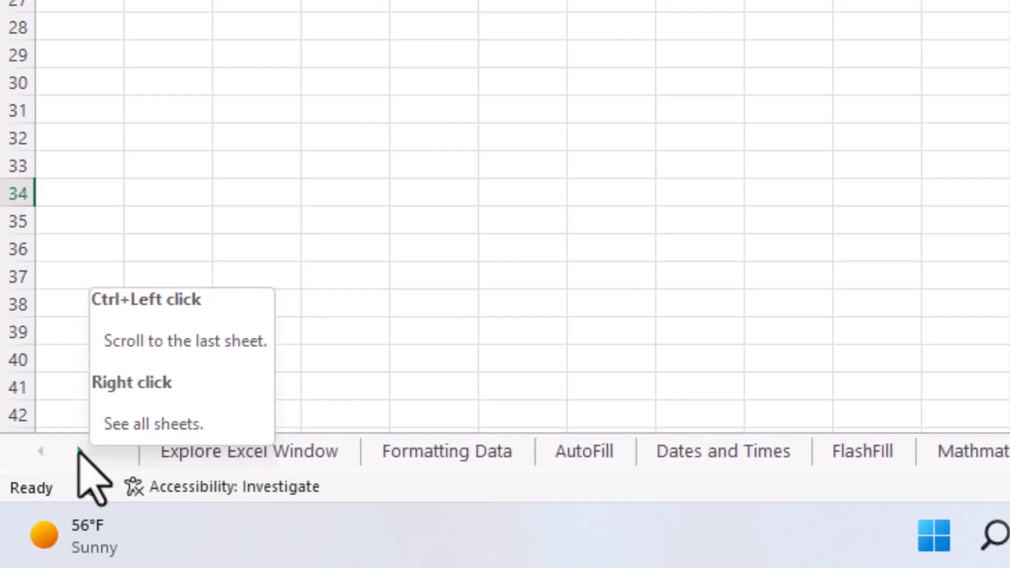
# Activate the Mathmatical Operations worksheet from the list of all sheets.
pyautogui.rightClick(79, 451)
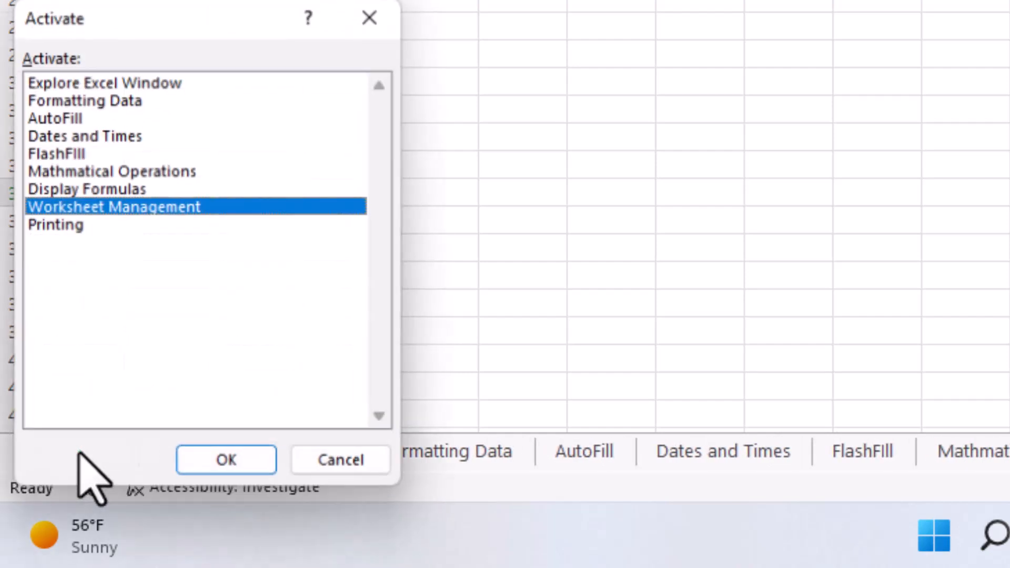
pyautogui.click(96, 83)
pyautogui.click(72, 116)
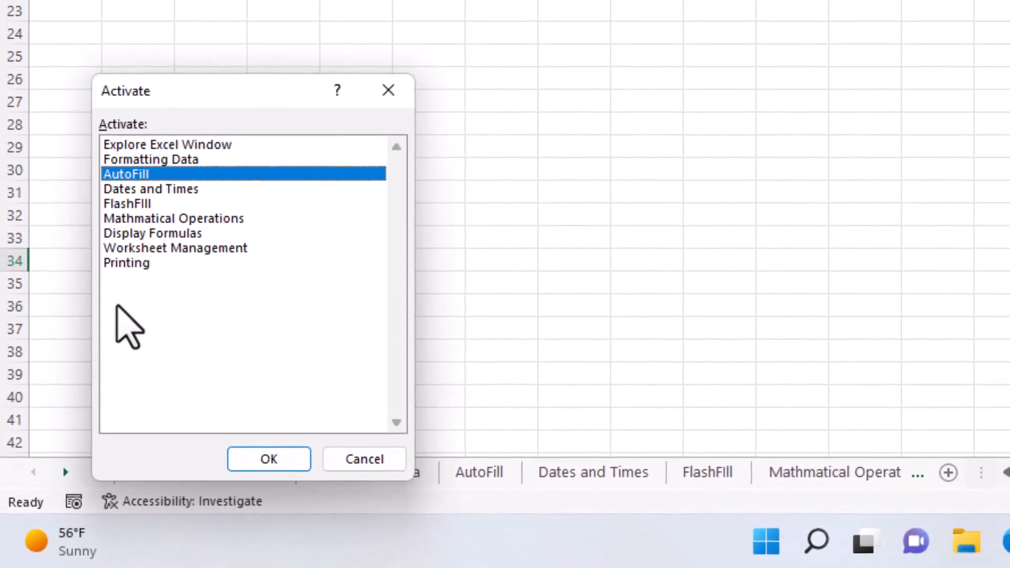
pyautogui.click(134, 217)
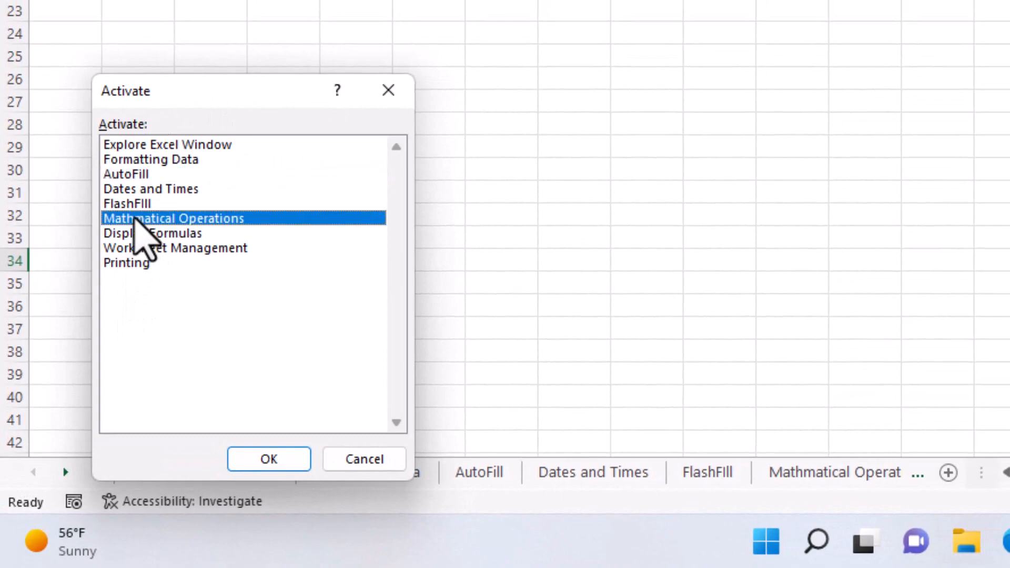
pyautogui.click(253, 462)
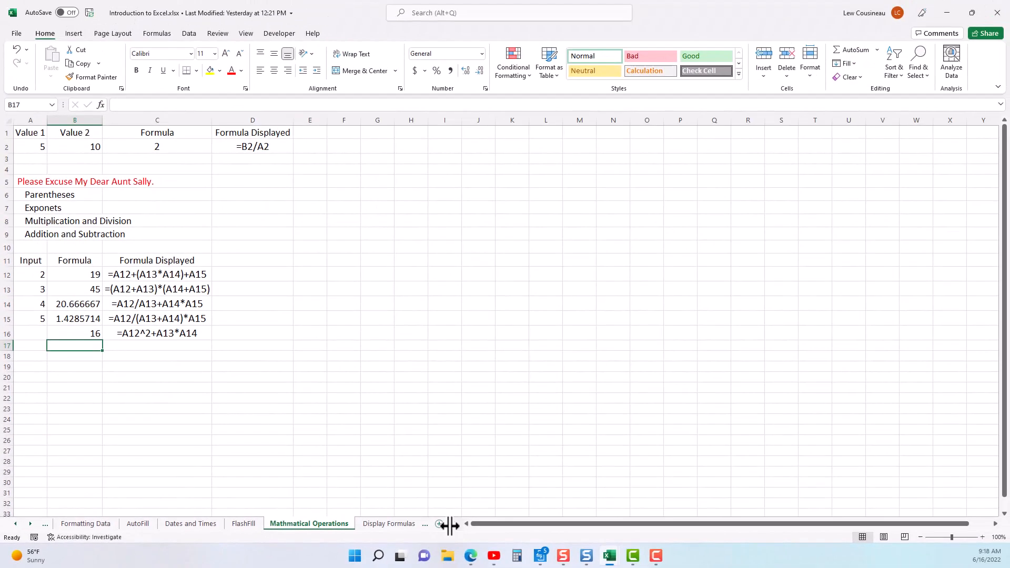
# Widen the sheet tab area to show the tabs through Printing, and switch to the Worksheet Management sheet.
pyautogui.moveTo(450, 525); pyautogui.dragTo(665, 512)
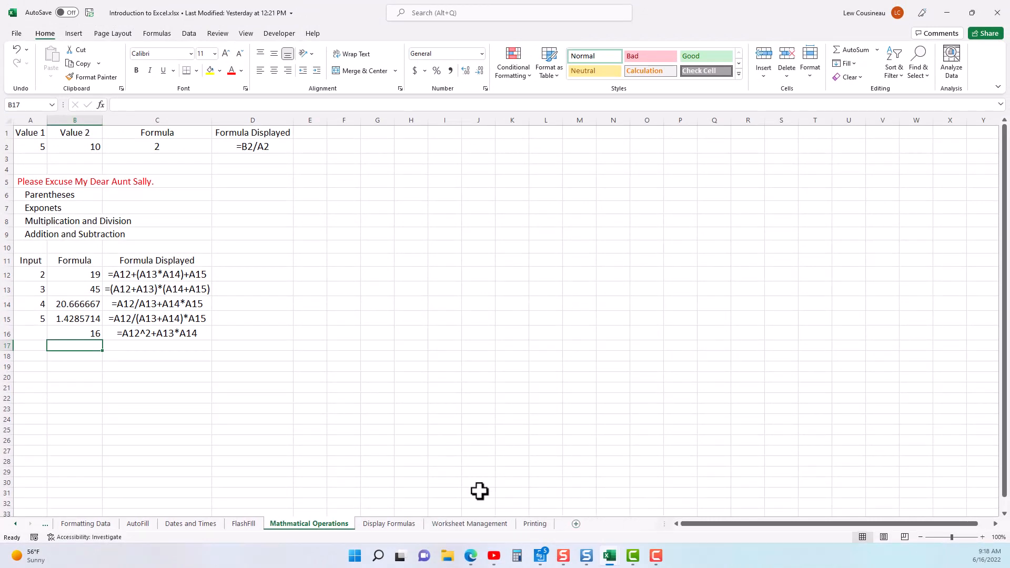
pyautogui.click(473, 525)
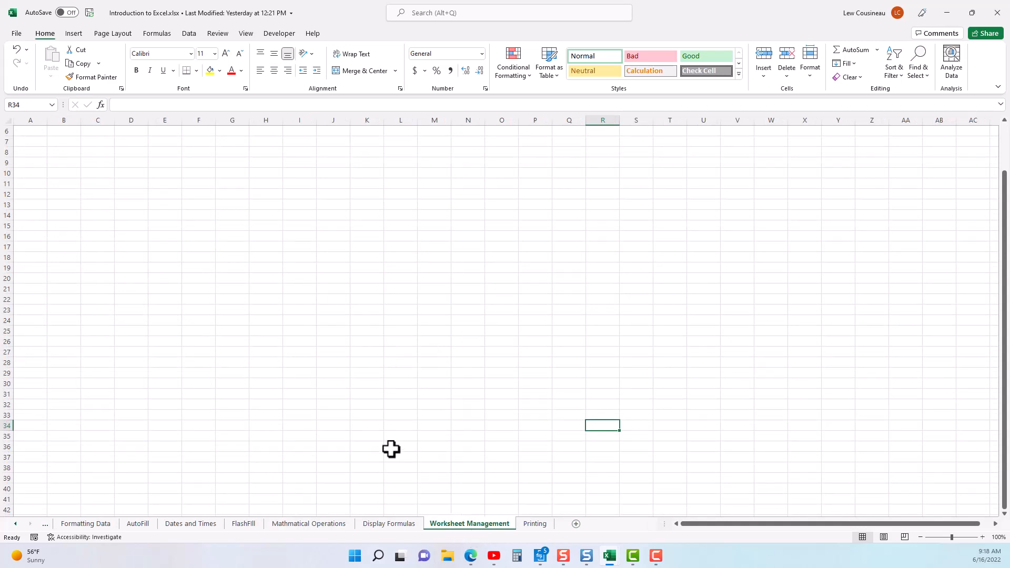
# Open the Worksheet Management sheet's name for editing and accept the same name.
pyautogui.rightClick(457, 525)
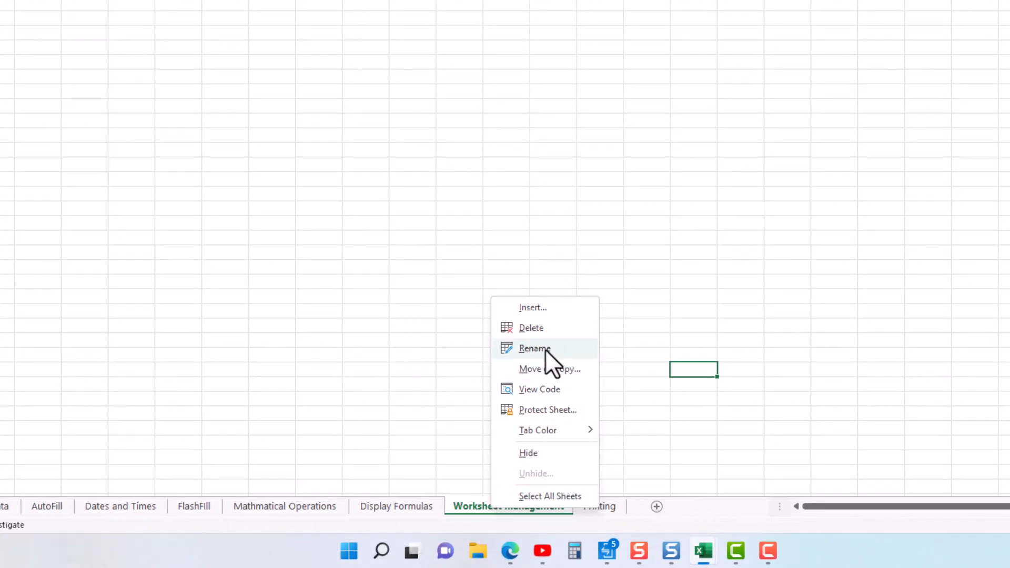
pyautogui.click(534, 348)
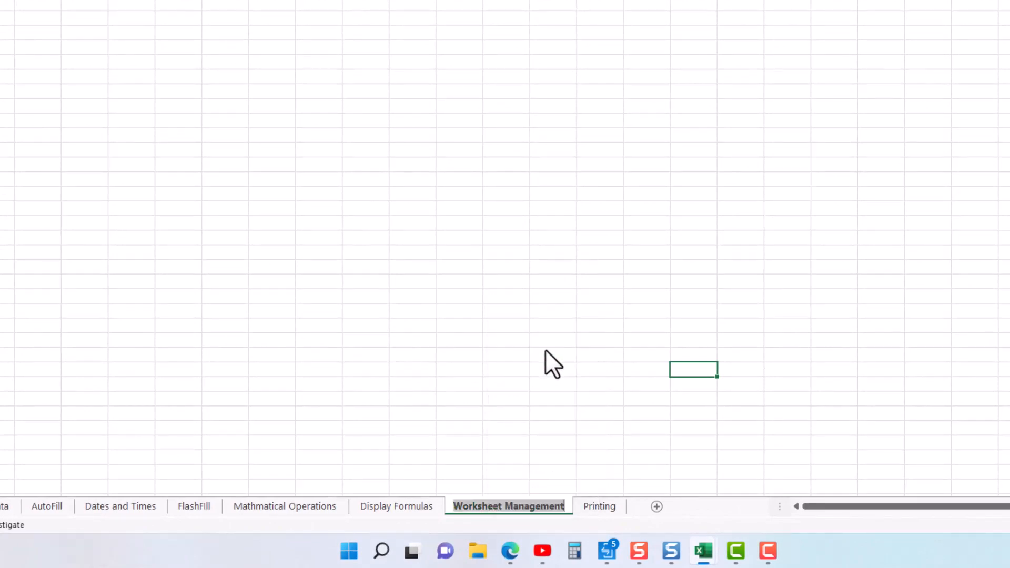
pyautogui.click(510, 508)
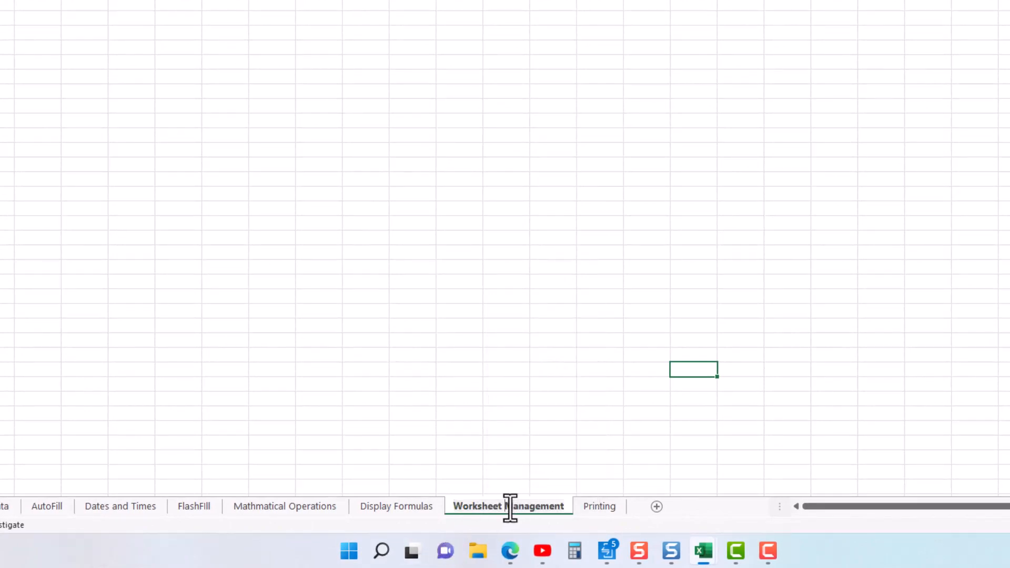
pyautogui.click(550, 508)
pyautogui.press('Return')
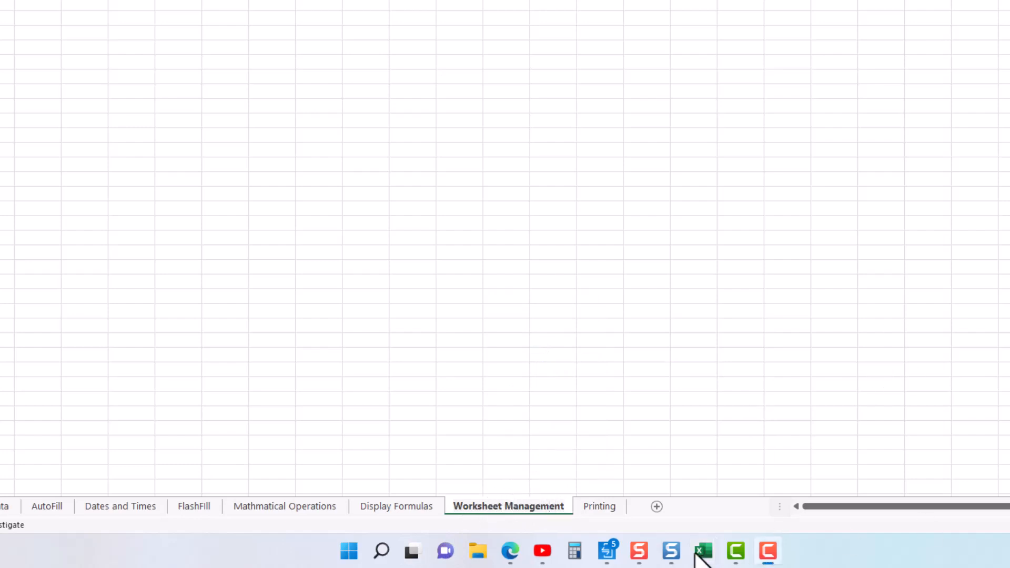
pyautogui.click(396, 457)
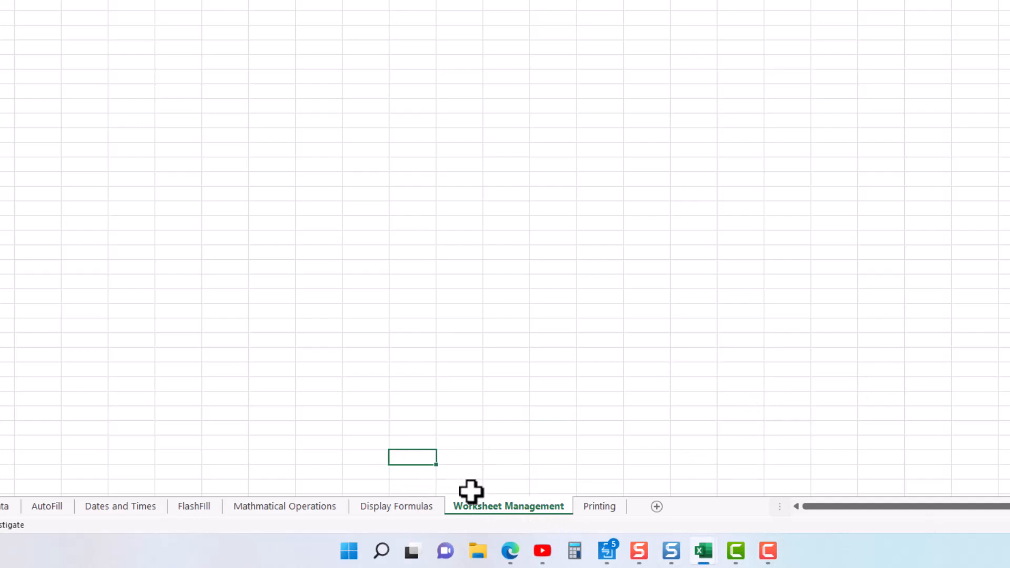
# Set the Worksheet Management sheet's tab color to light blue, and view it from the Display Formulas sheet before returning.
pyautogui.rightClick(484, 508)
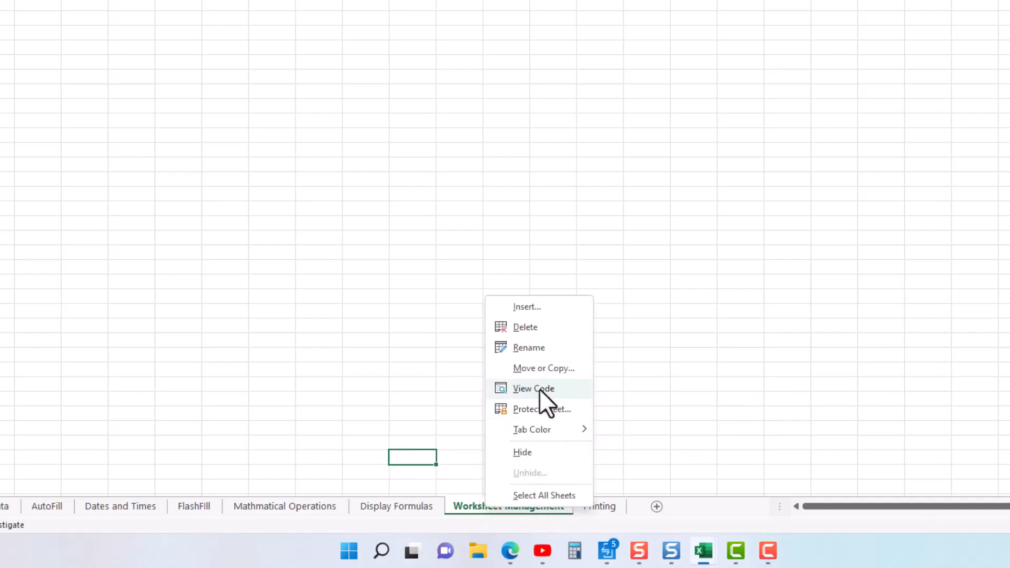
pyautogui.moveTo(532, 429)
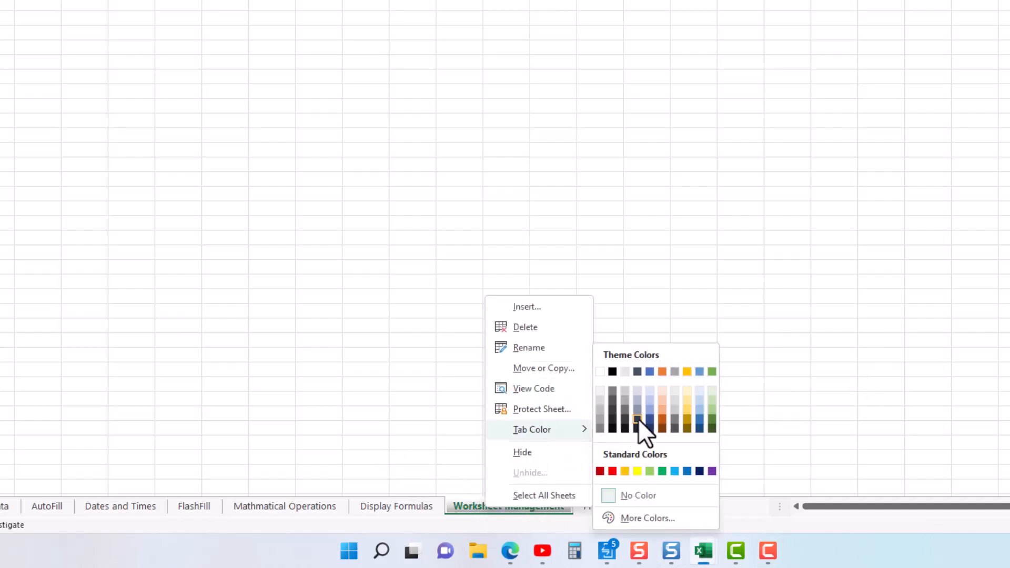
pyautogui.click(649, 409)
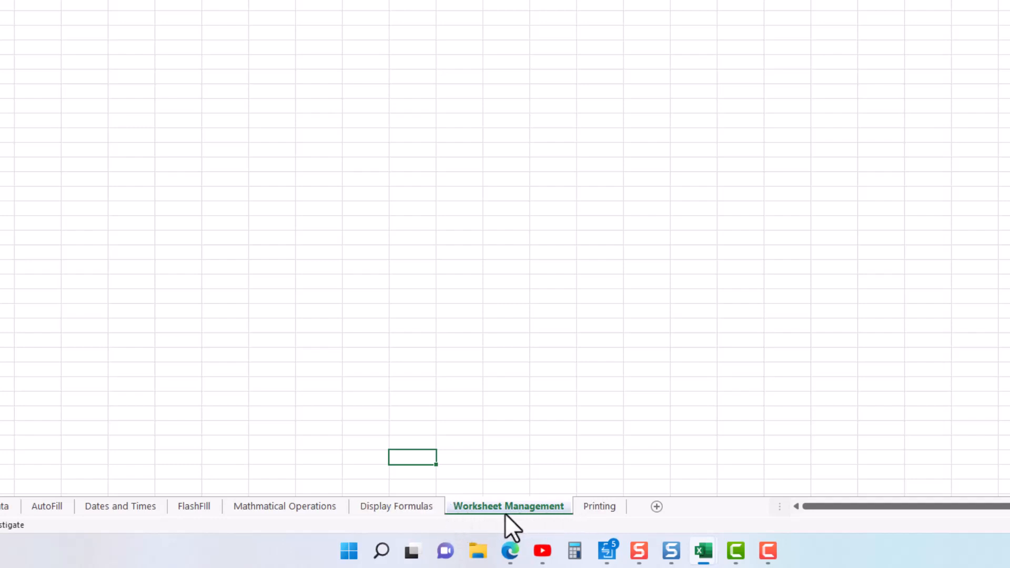
pyautogui.click(399, 508)
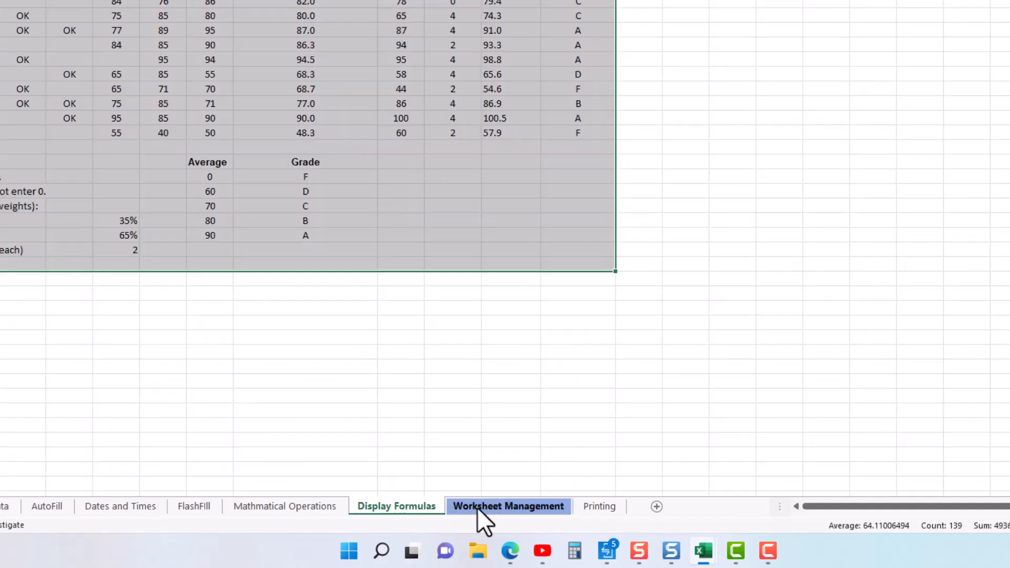
pyautogui.click(493, 505)
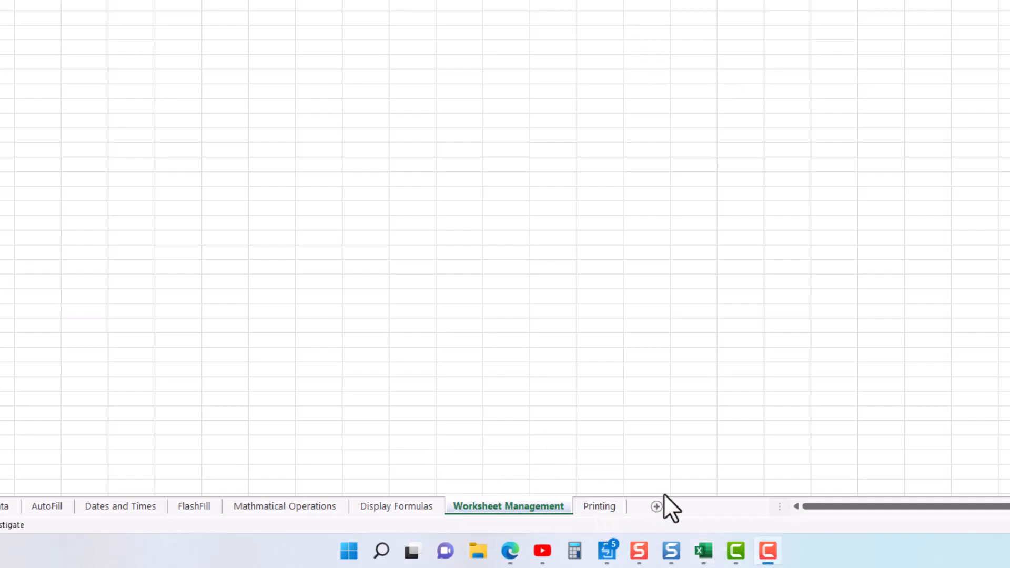
# Insert a new blank worksheet and move it between Display Formulas and Worksheet Management.
pyautogui.click(657, 506)
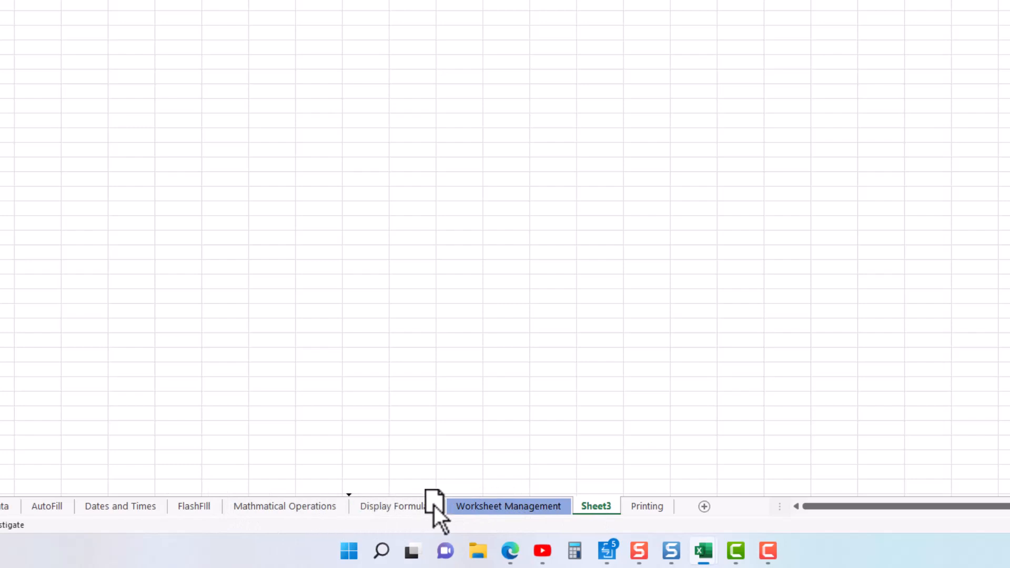
pyautogui.moveTo(449, 503); pyautogui.dragTo(450, 504)
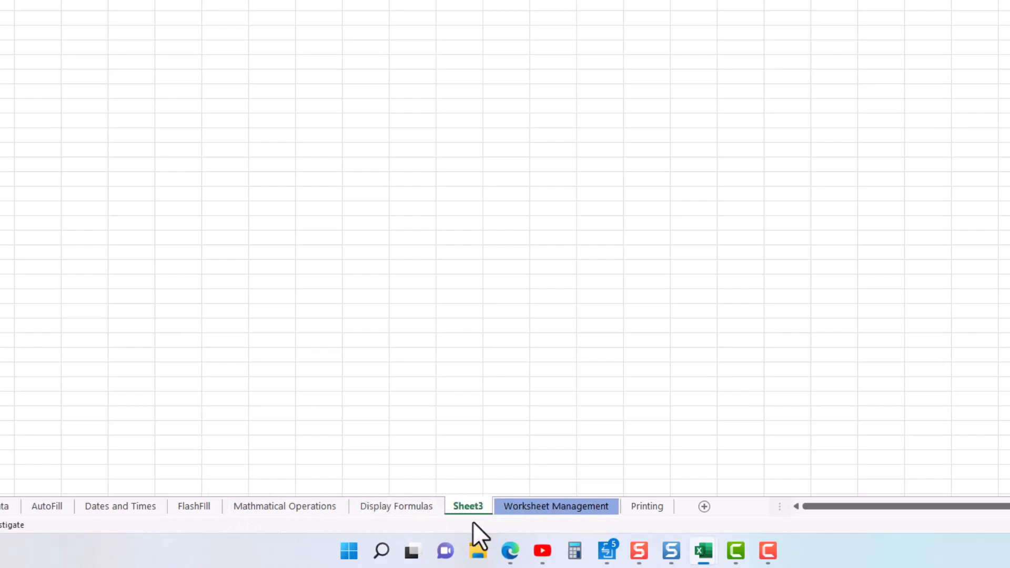
pyautogui.click(539, 506)
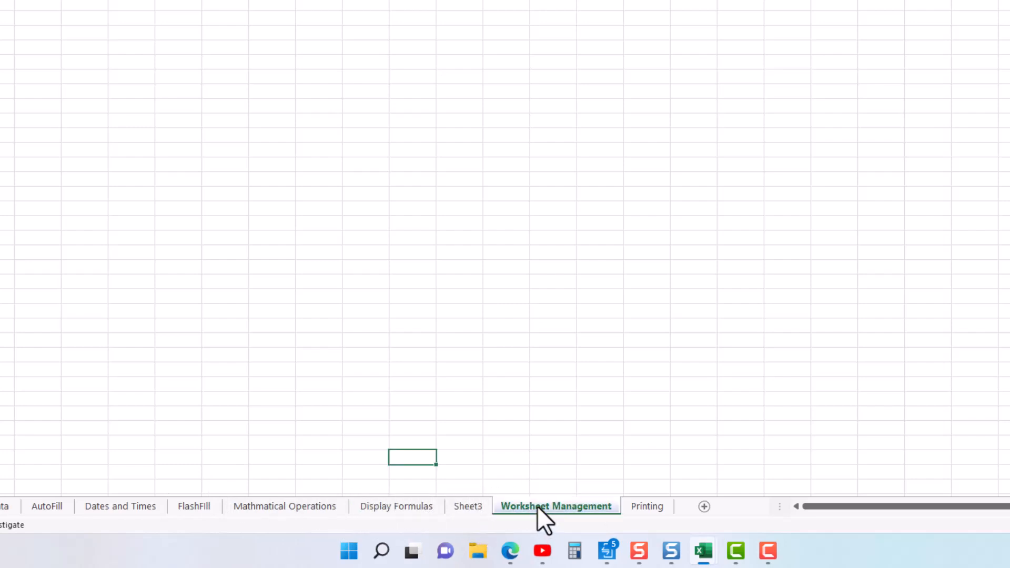
pyautogui.rightClick(538, 506)
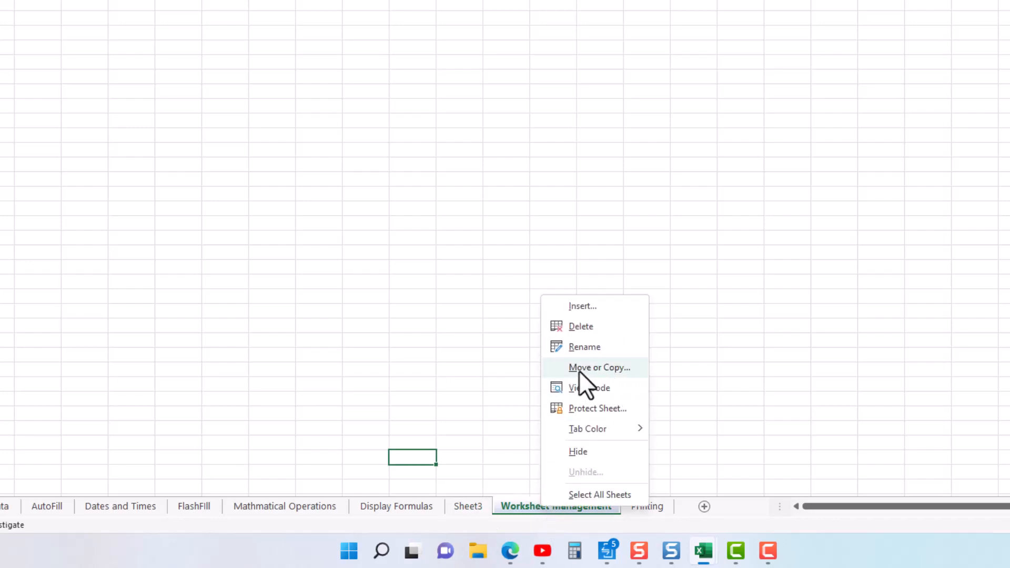
pyautogui.click(447, 332)
pyautogui.moveTo(468, 507); pyautogui.dragTo(349, 508)
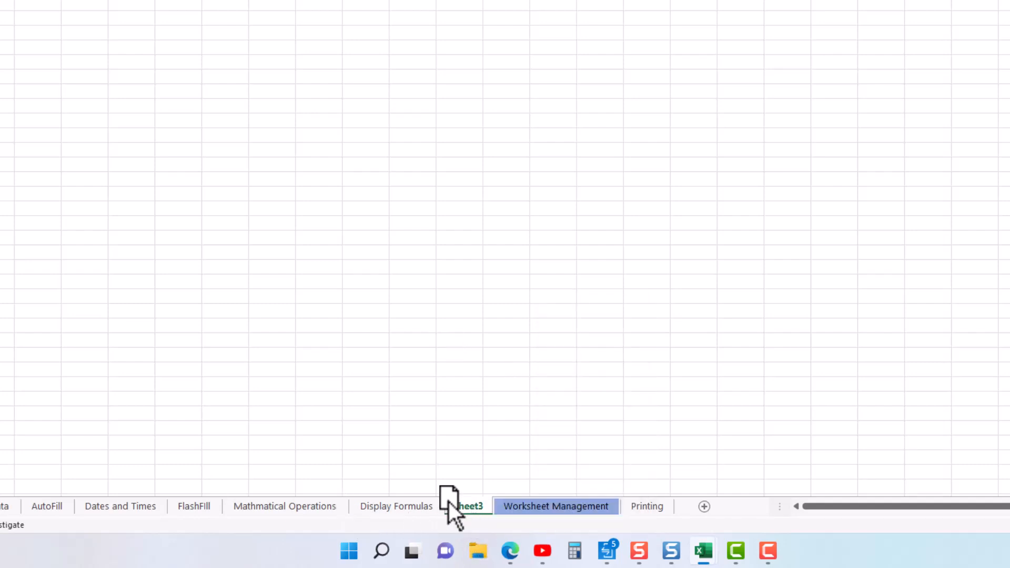
pyautogui.moveTo(460, 509); pyautogui.dragTo(461, 507)
# Duplicate the Worksheet Management sheet directly before Sheet3, and delete the duplicate.
pyautogui.click(536, 507)
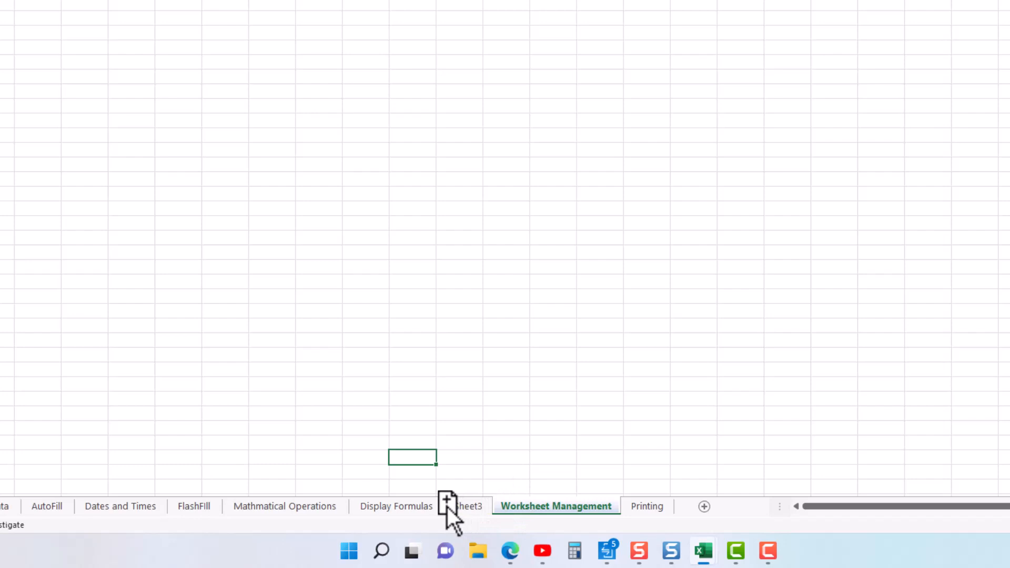
pyautogui.moveTo(447, 507); pyautogui.dragTo(447, 507)
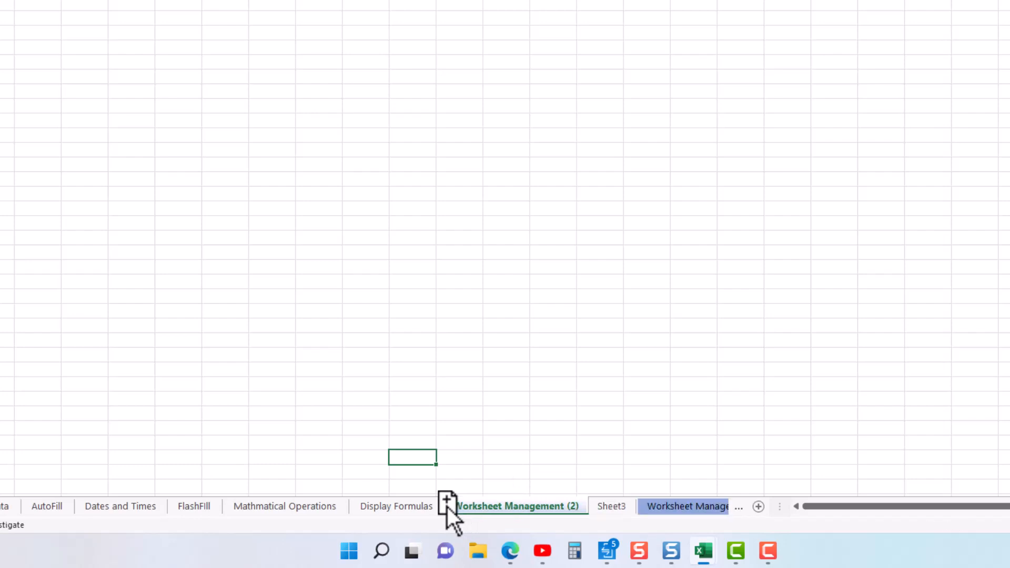
pyautogui.rightClick(510, 505)
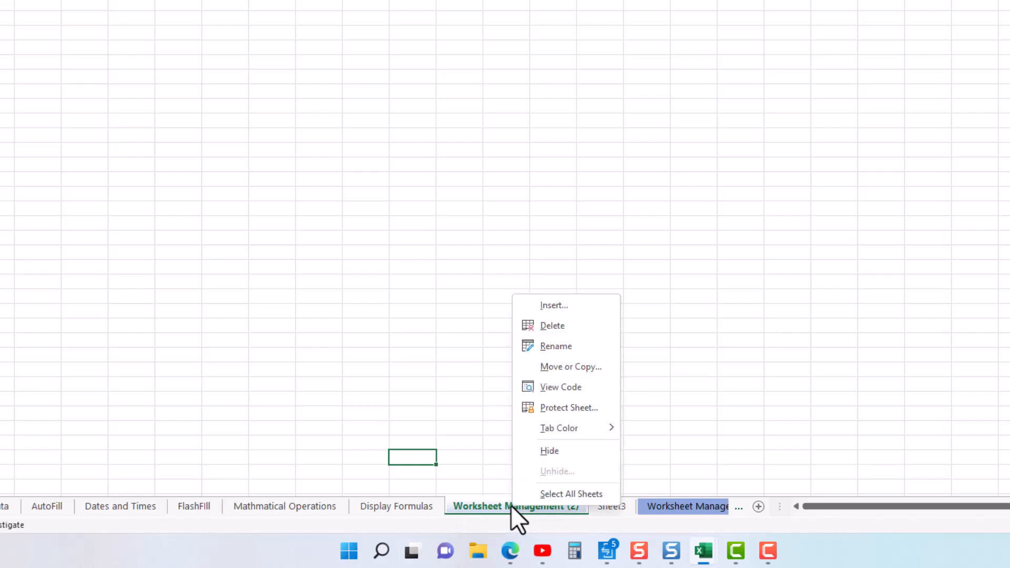
pyautogui.click(575, 326)
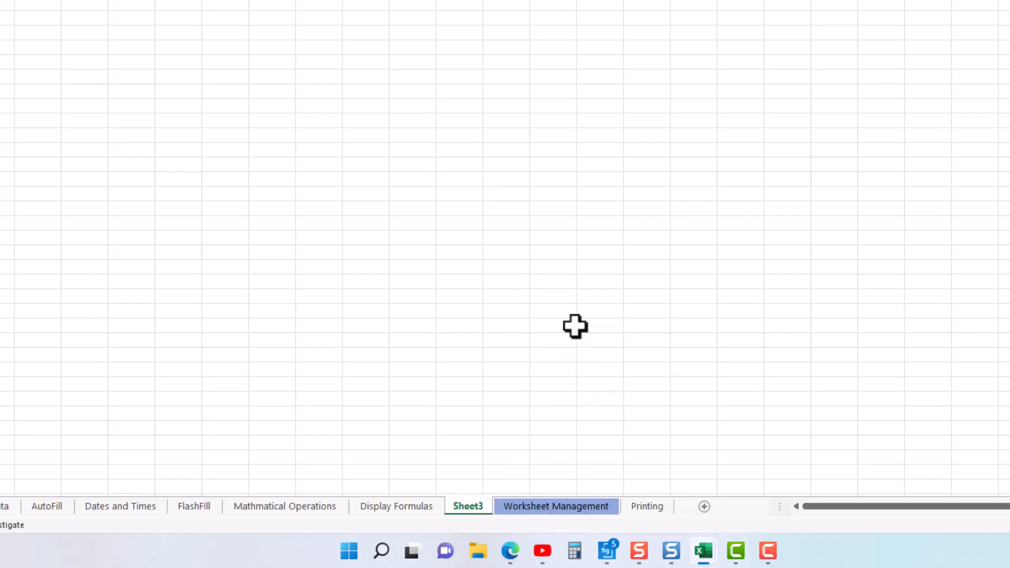
# Copy the Worksheet Management sheet to the end of the Introduction to Excel.xlsx workbook.
pyautogui.click(548, 505)
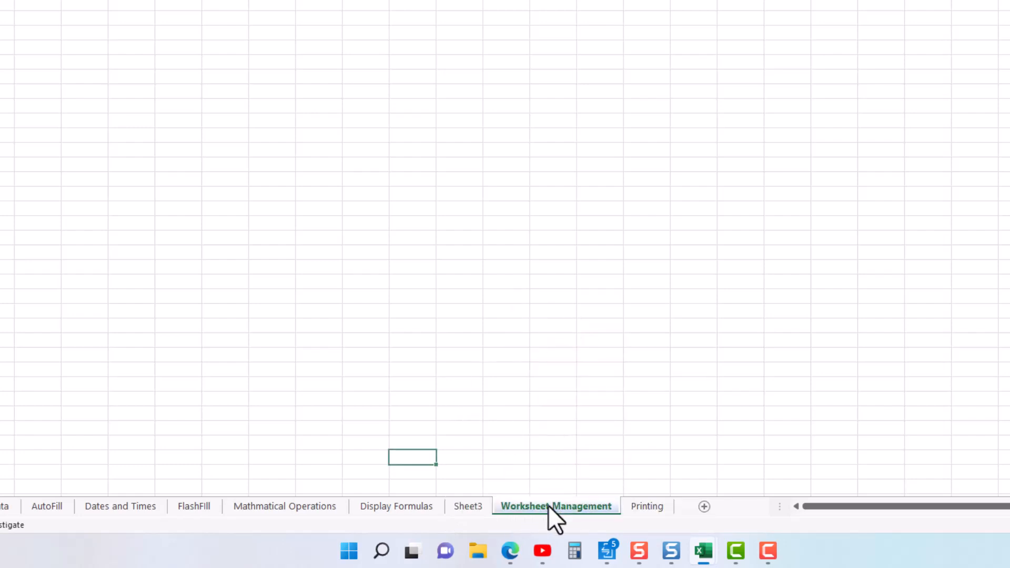
pyautogui.rightClick(548, 505)
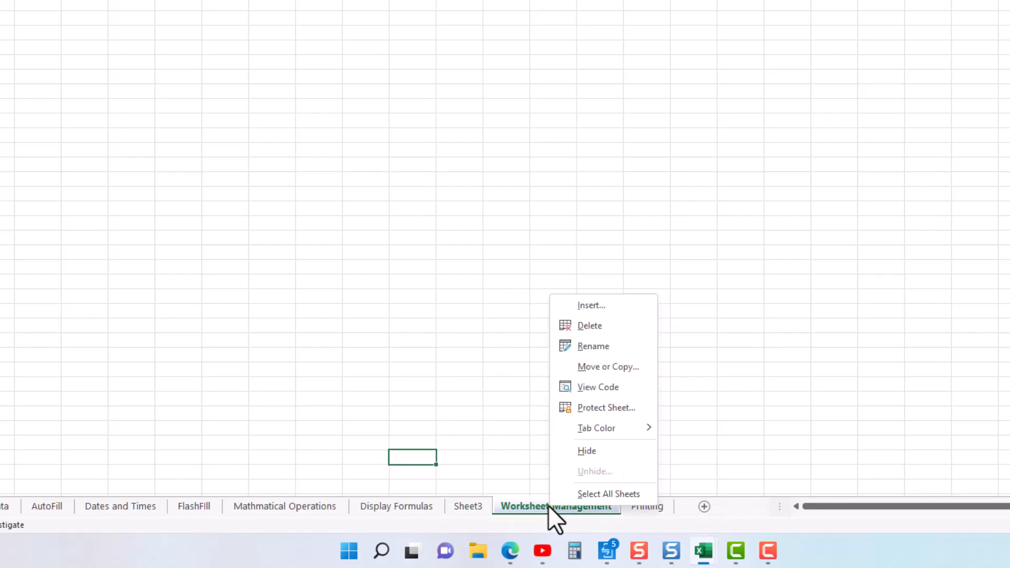
pyautogui.click(615, 367)
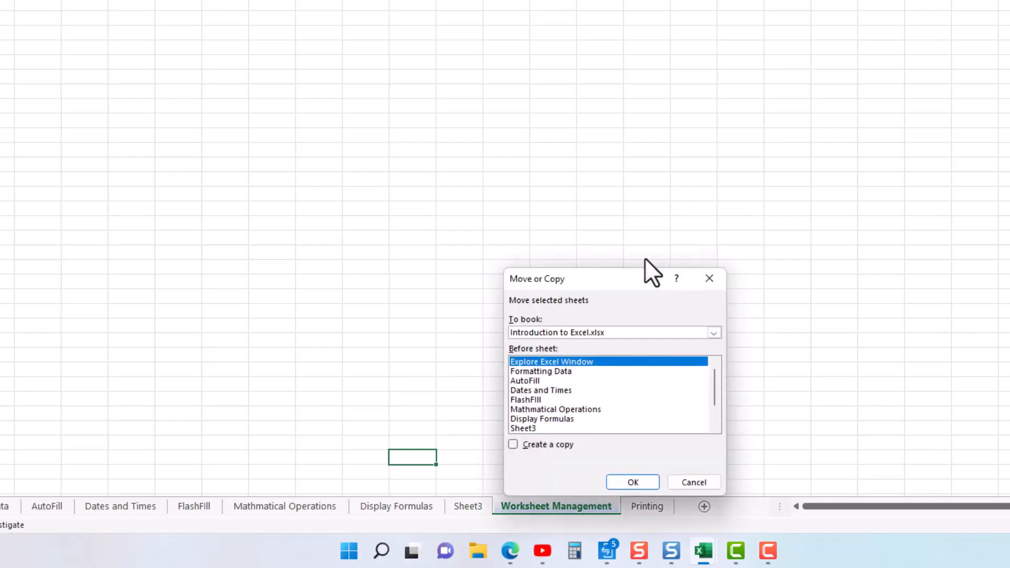
pyautogui.moveTo(648, 271); pyautogui.dragTo(501, 99)
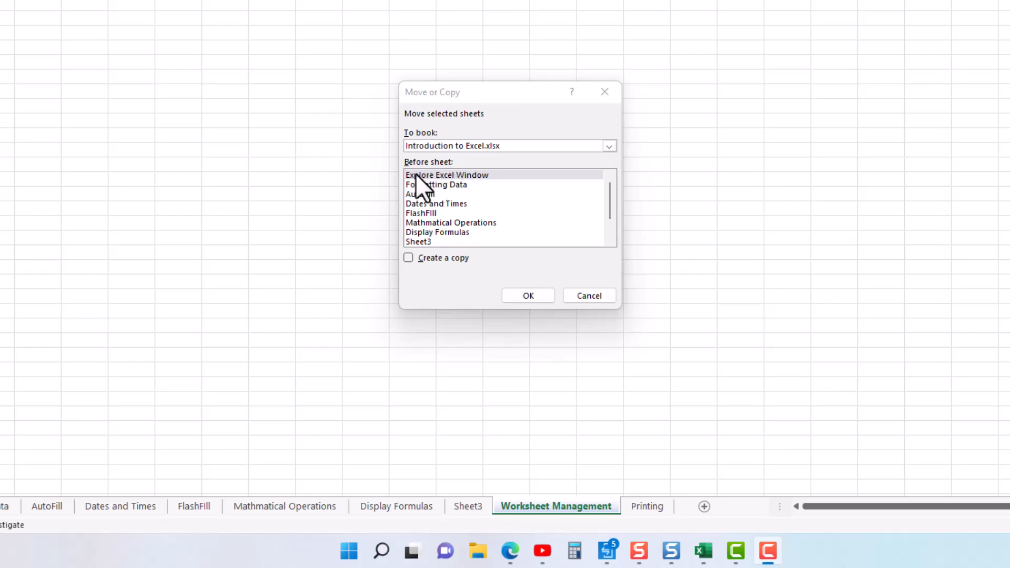
pyautogui.moveTo(415, 184); pyautogui.dragTo(416, 231)
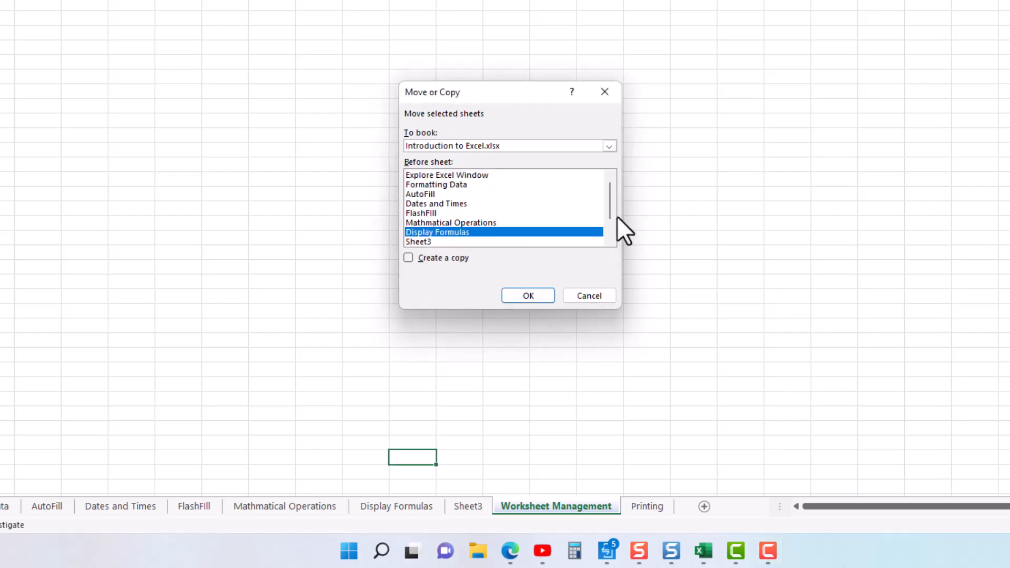
pyautogui.scroll(-1, 613, 211)
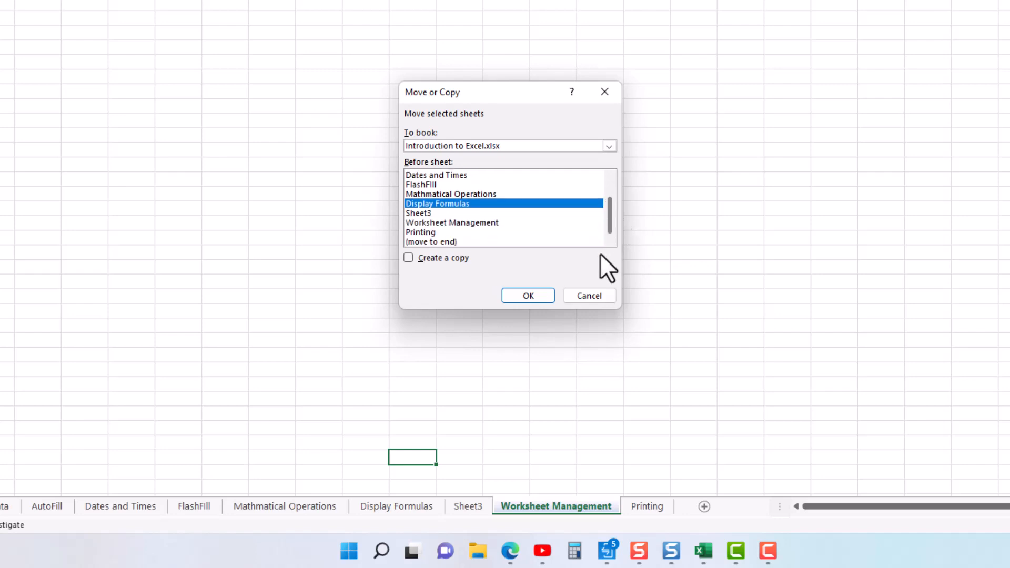
pyautogui.click(425, 242)
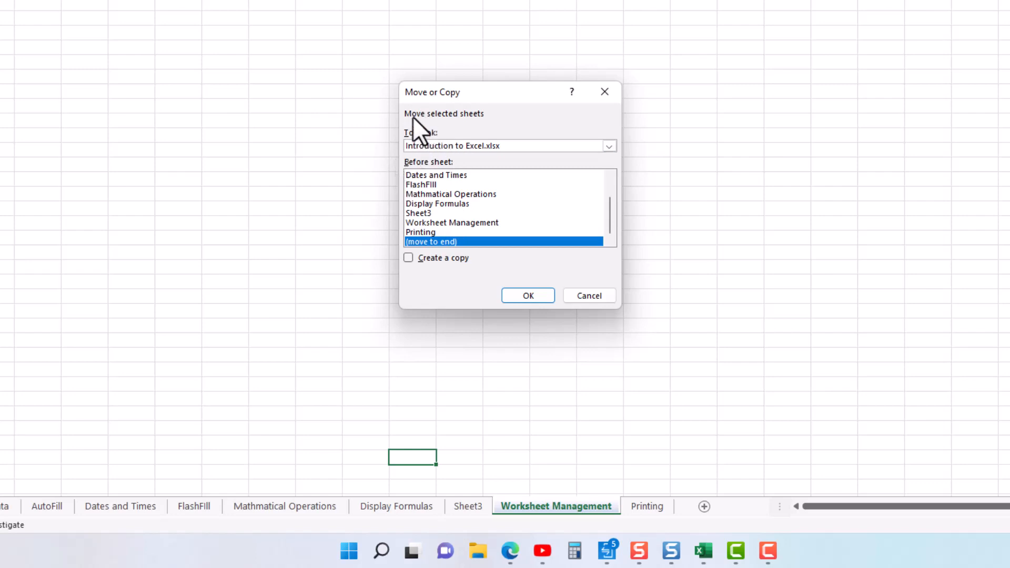
pyautogui.click(408, 259)
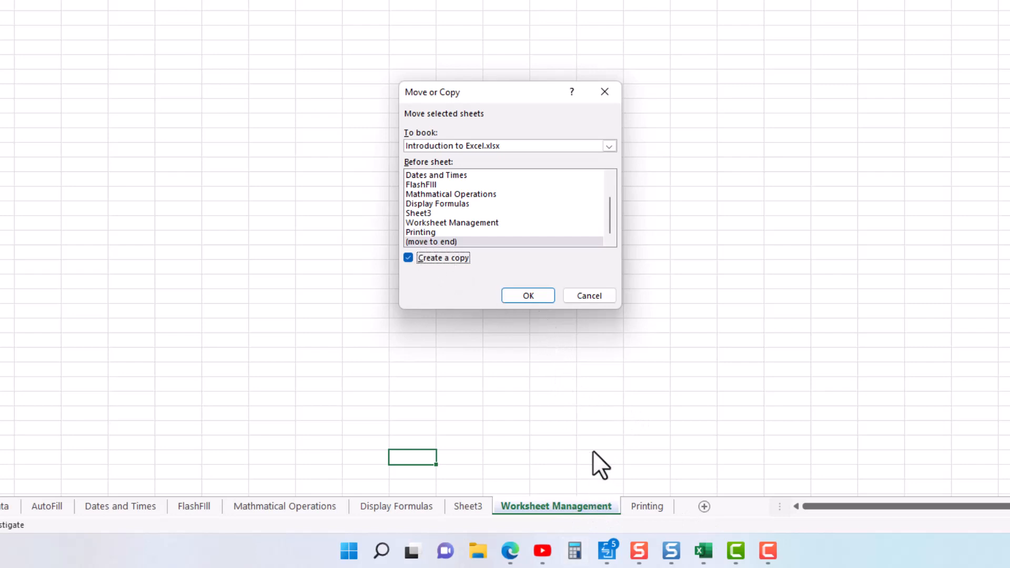
pyautogui.click(529, 296)
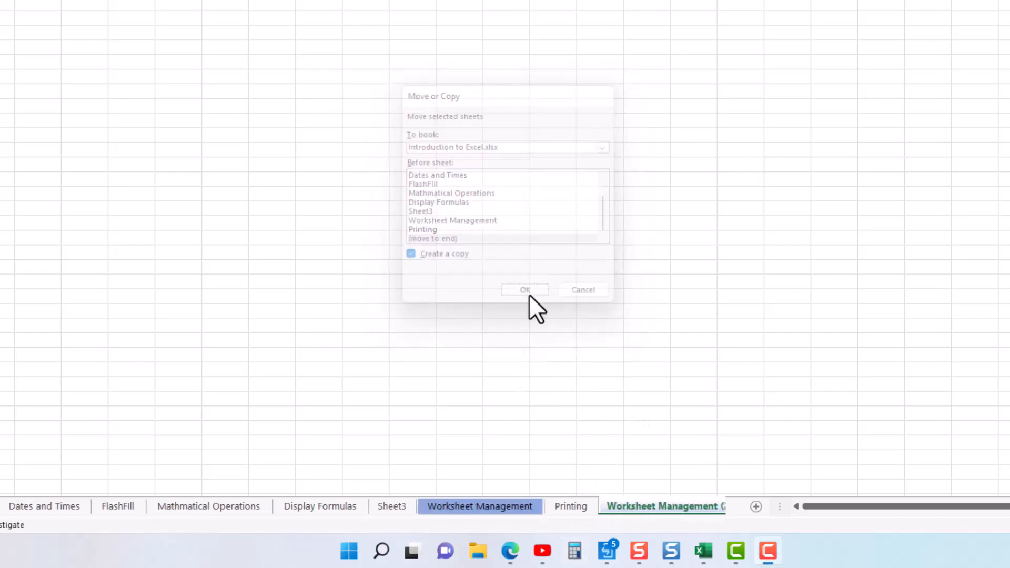
# Delete the Worksheet Management (2) sheet after the Printing sheet.
pyautogui.click(656, 504)
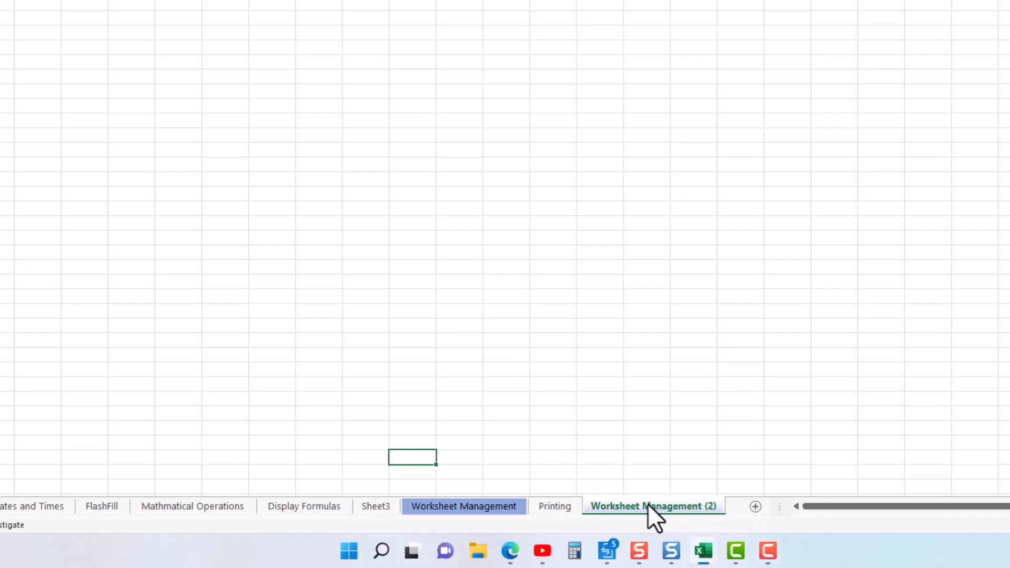
pyautogui.rightClick(648, 504)
pyautogui.click(696, 330)
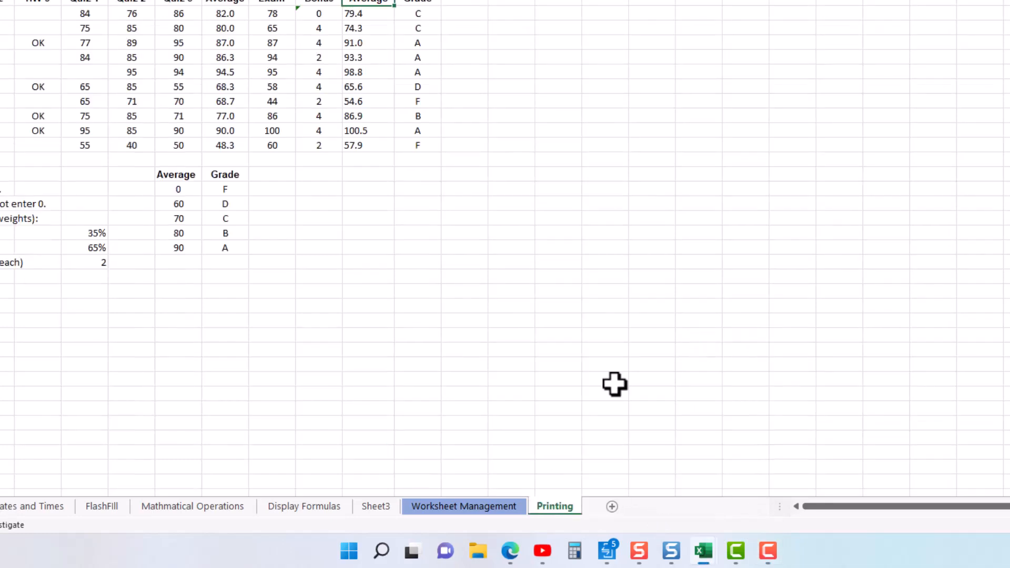
# Copy the Worksheet Management sheet into a new workbook, keeping the original in place.
pyautogui.click(484, 507)
pyautogui.rightClick(481, 505)
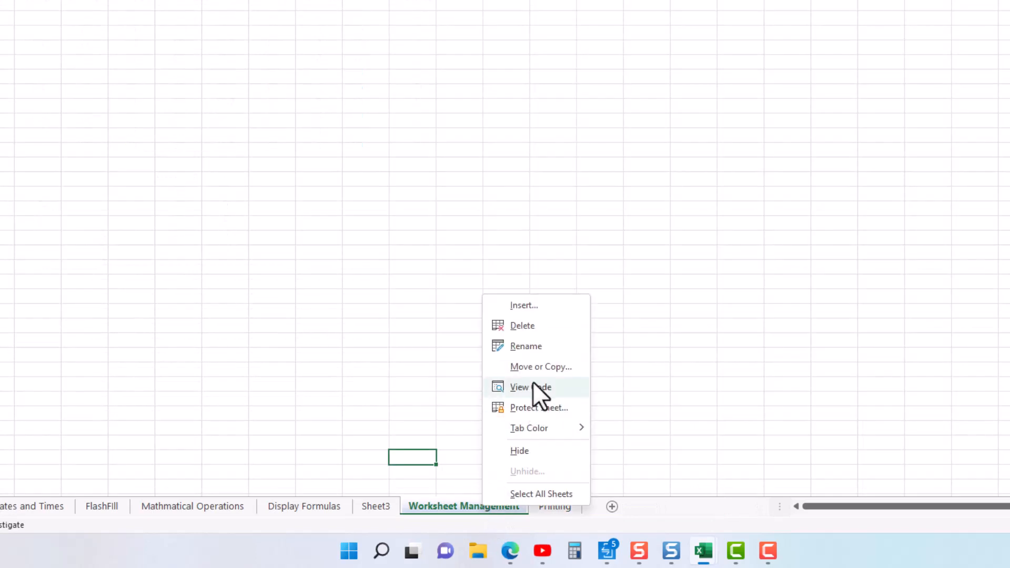
pyautogui.click(530, 366)
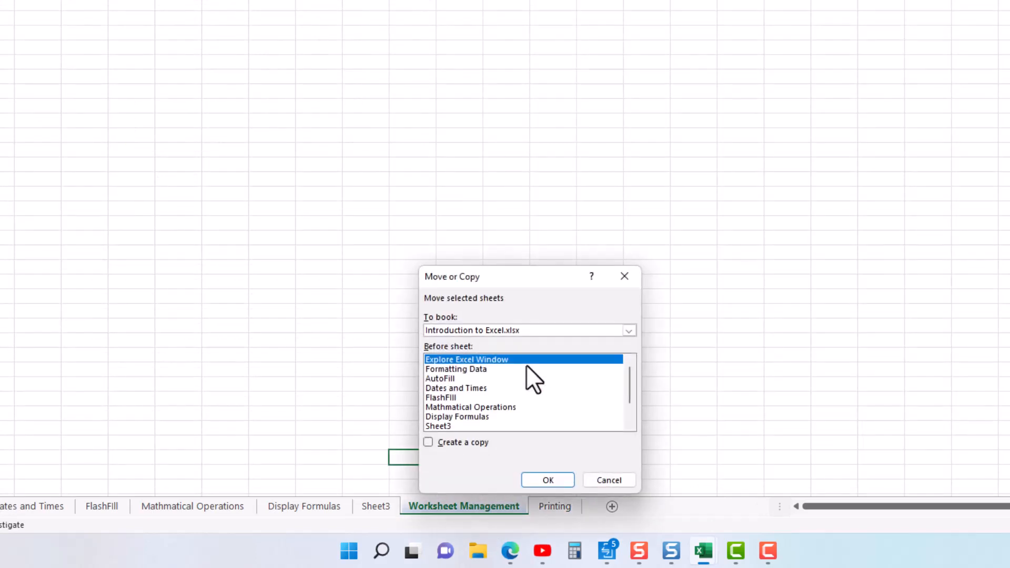
pyautogui.moveTo(532, 286); pyautogui.dragTo(535, 141)
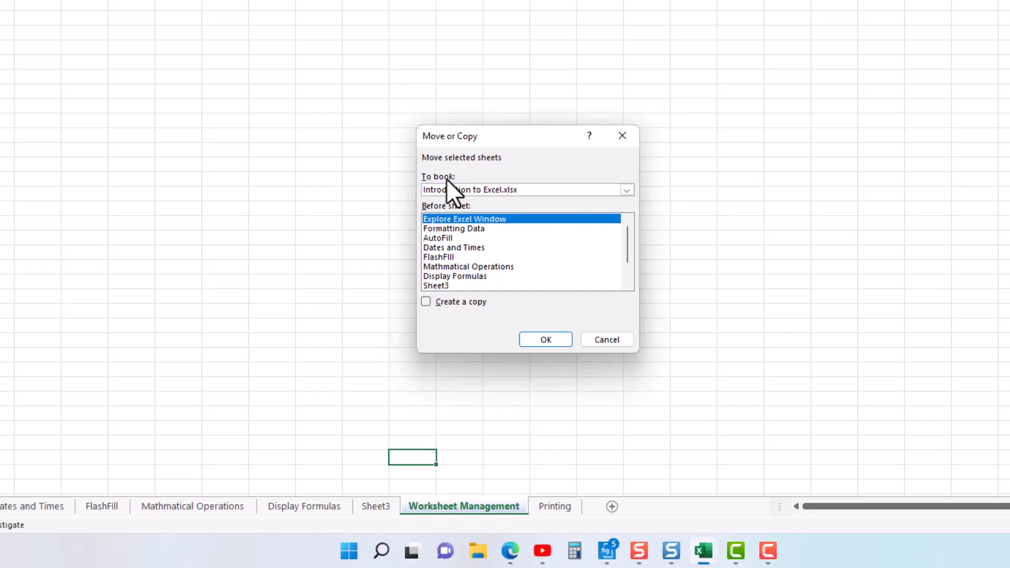
pyautogui.click(627, 189)
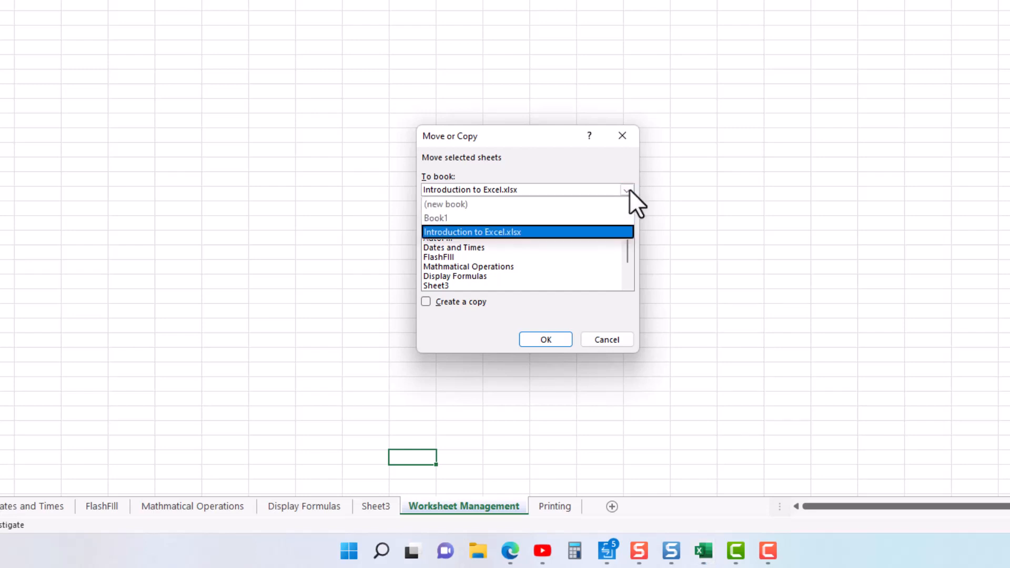
pyautogui.click(444, 204)
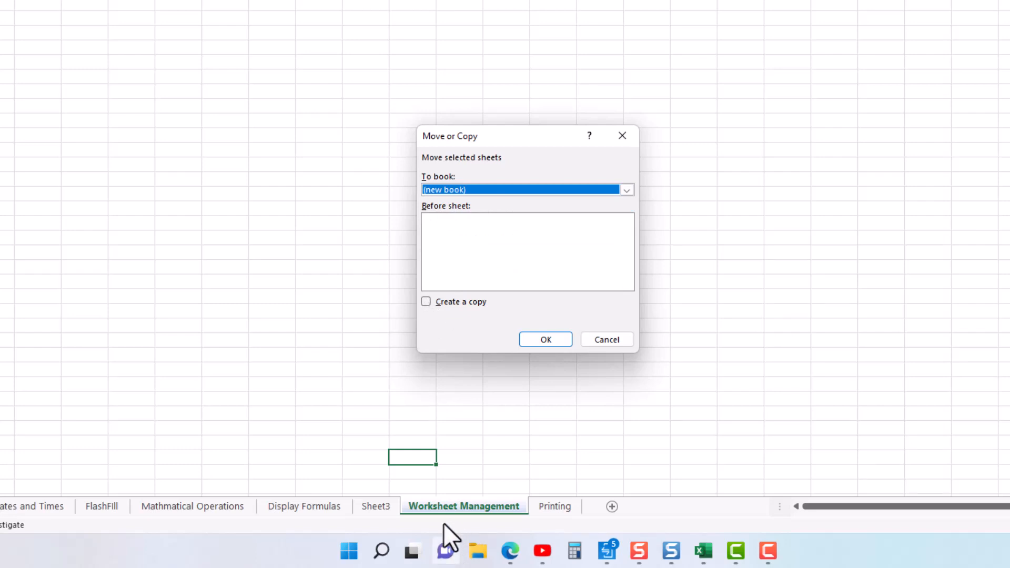
pyautogui.click(427, 302)
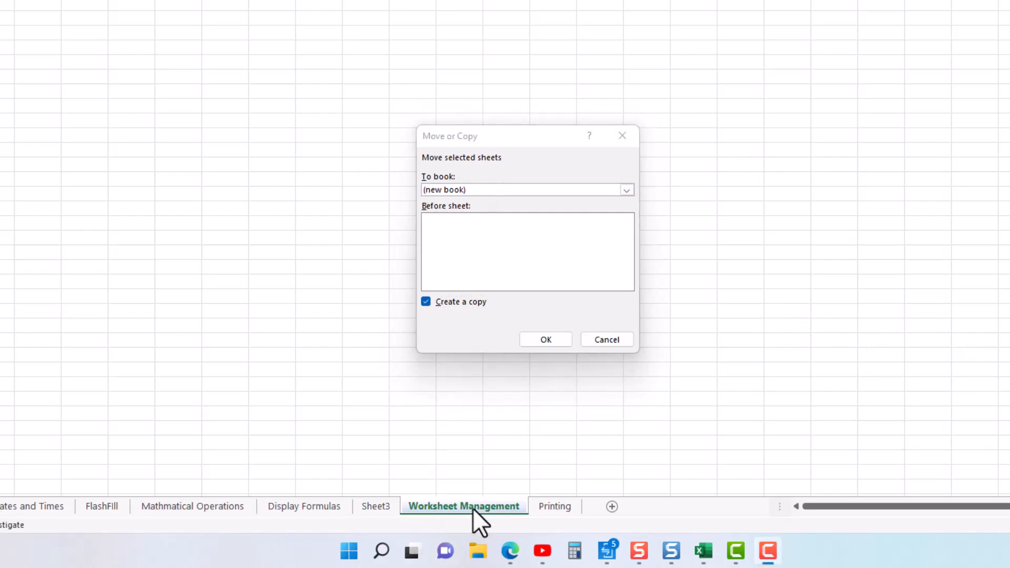
pyautogui.click(547, 340)
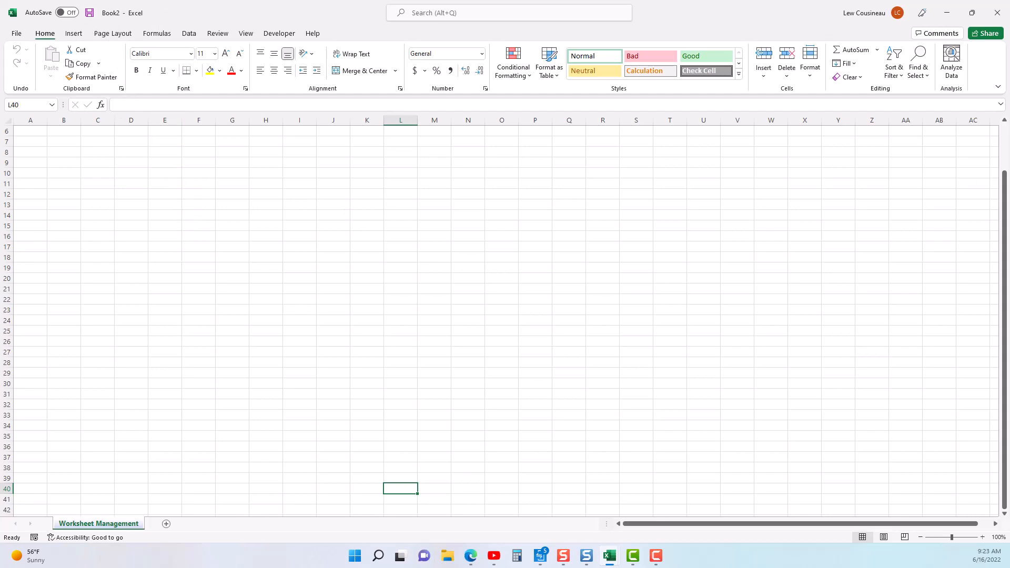
# Close the new workbook containing the copied sheet without saving it.
pyautogui.click(477, 309)
pyautogui.click(997, 13)
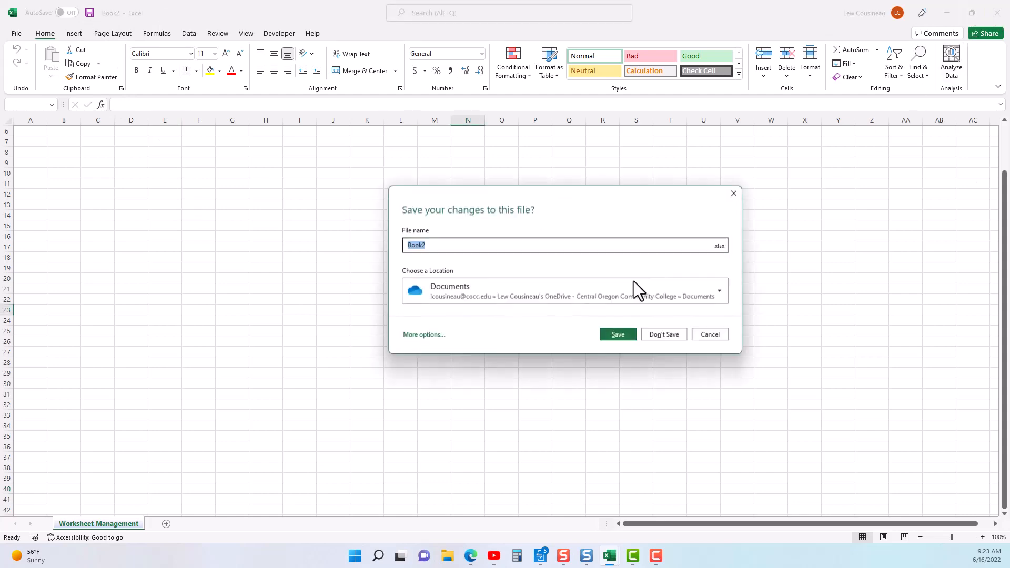
pyautogui.click(664, 337)
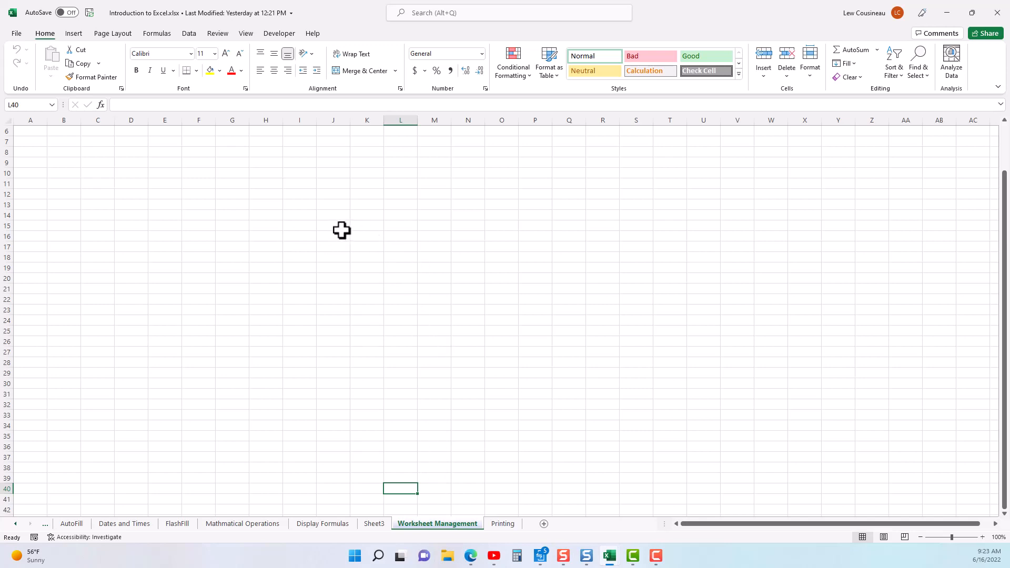
# Hide the Worksheet Management and Printing sheets.
pyautogui.click(317, 524)
pyautogui.rightClick(446, 525)
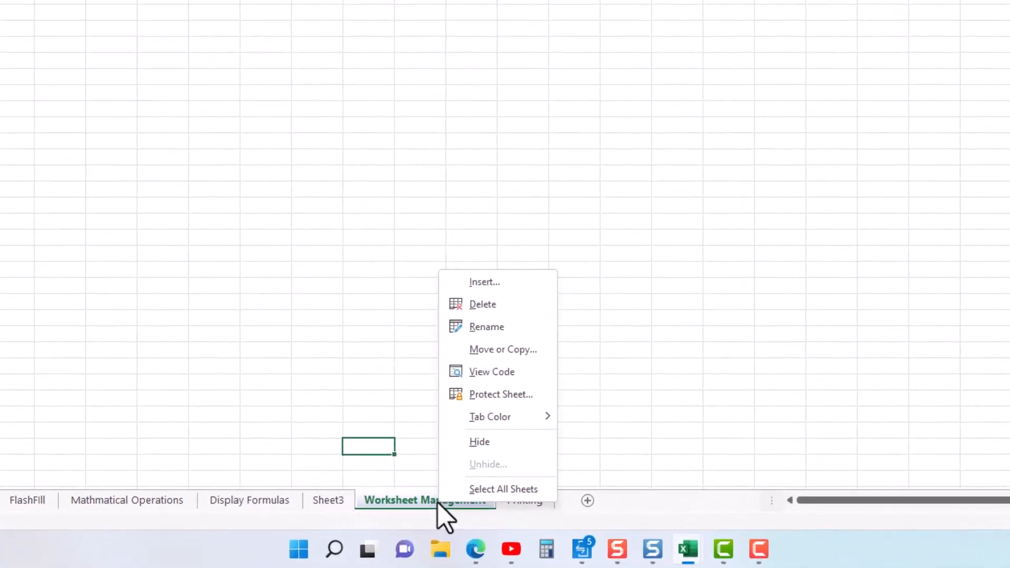
pyautogui.click(493, 440)
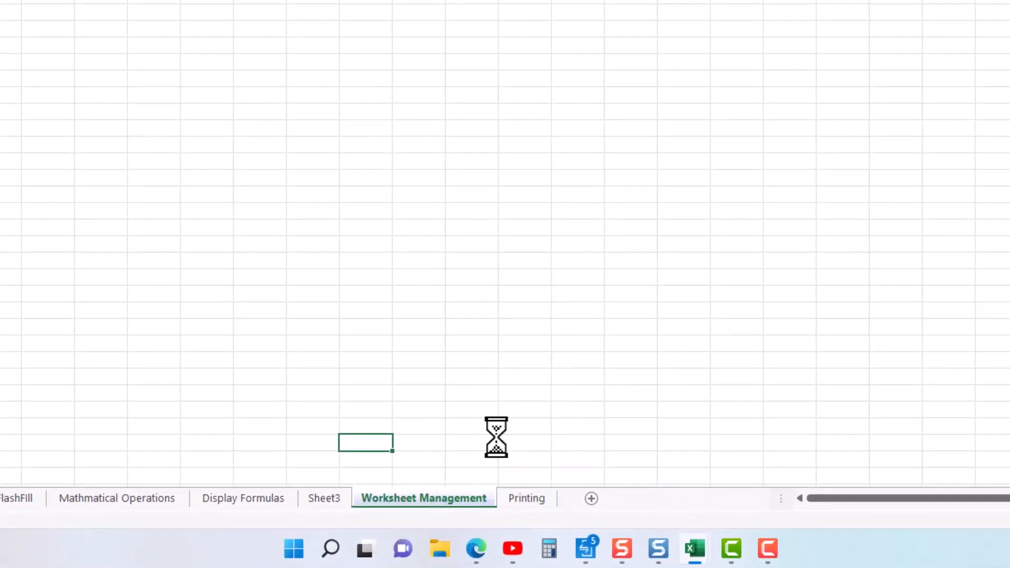
pyautogui.rightClick(398, 498)
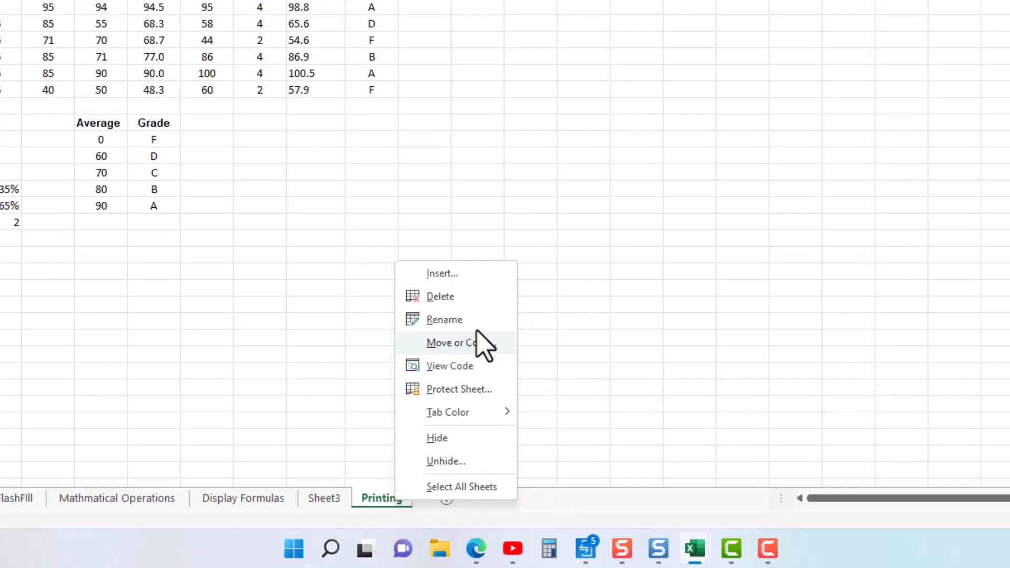
pyautogui.click(456, 437)
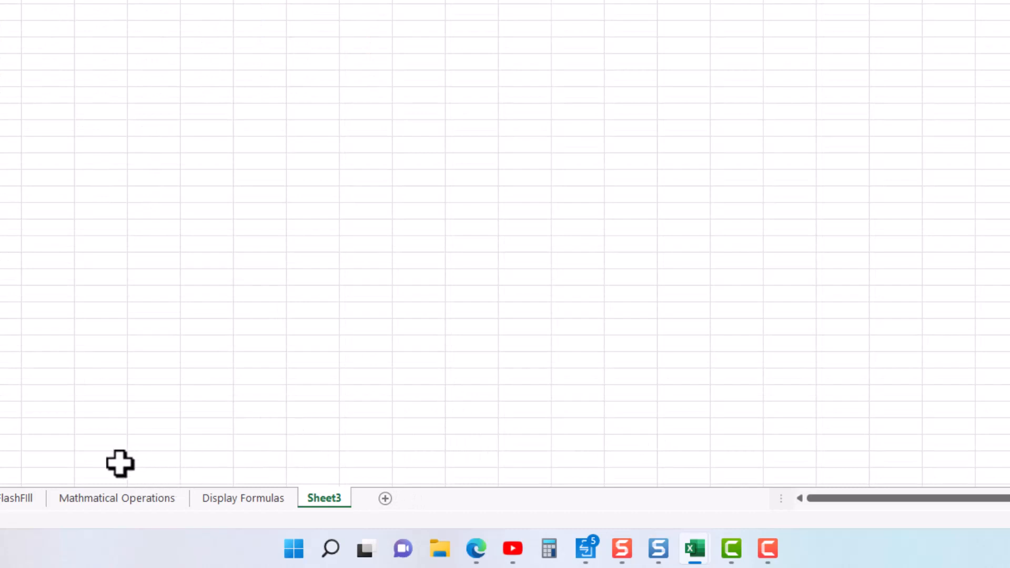
# Unhide the Worksheet Management and Printing sheets together.
pyautogui.rightClick(326, 500)
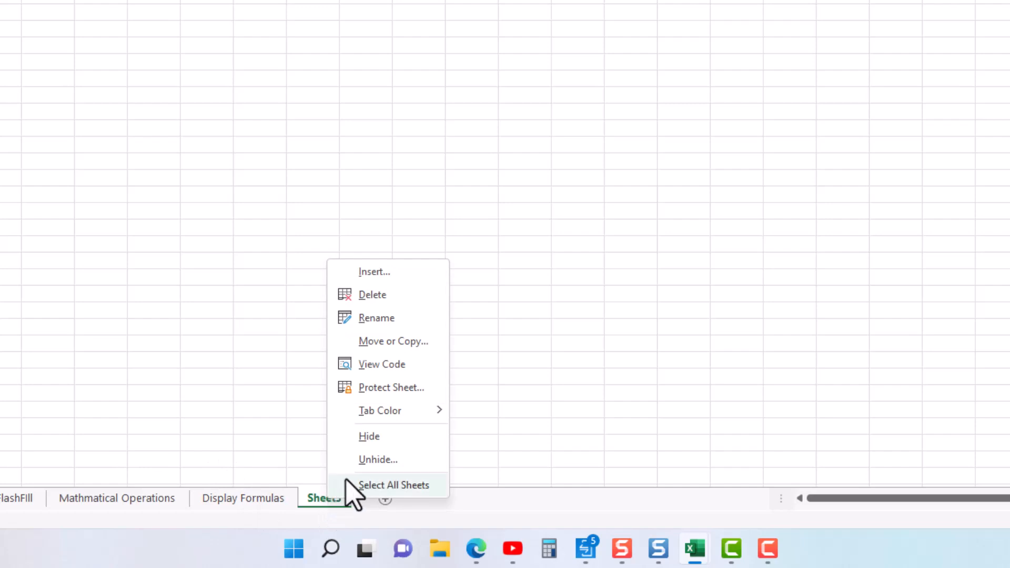
pyautogui.click(376, 462)
pyautogui.moveTo(408, 364); pyautogui.dragTo(453, 99)
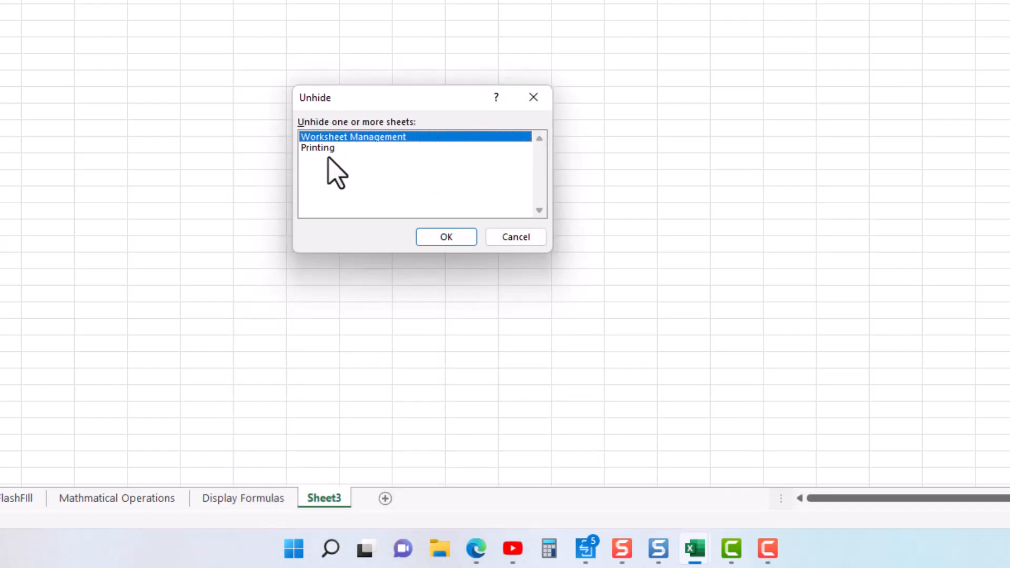
pyautogui.keyDown('ctrl'); pyautogui.click(318, 147); pyautogui.keyUp('ctrl')
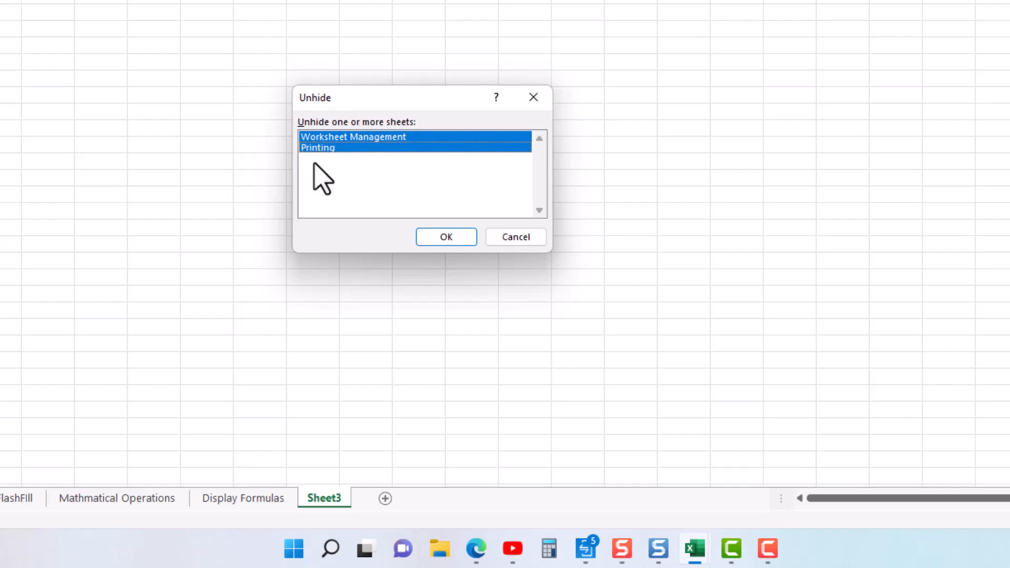
pyautogui.click(451, 241)
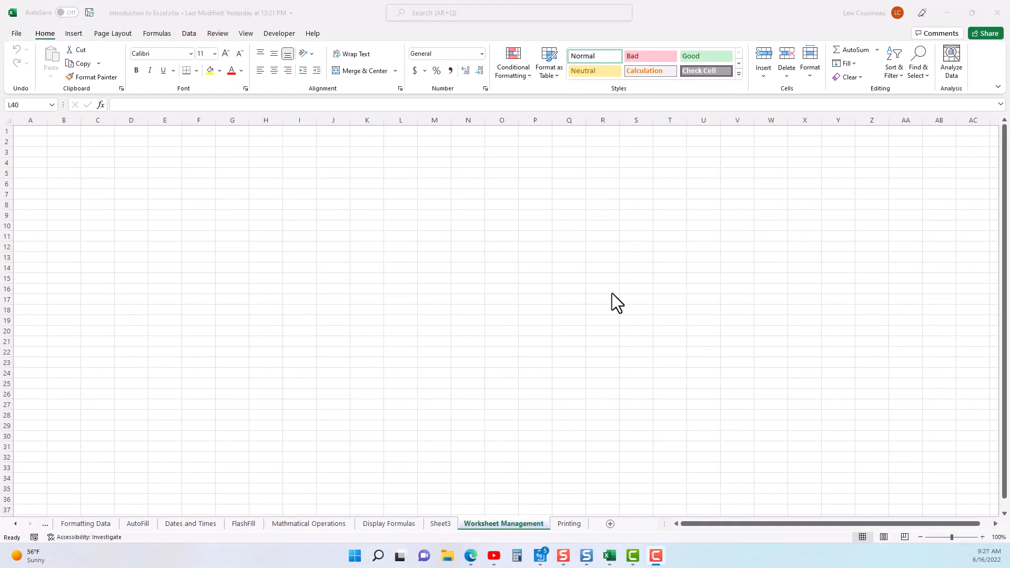
pyautogui.click(481, 524)
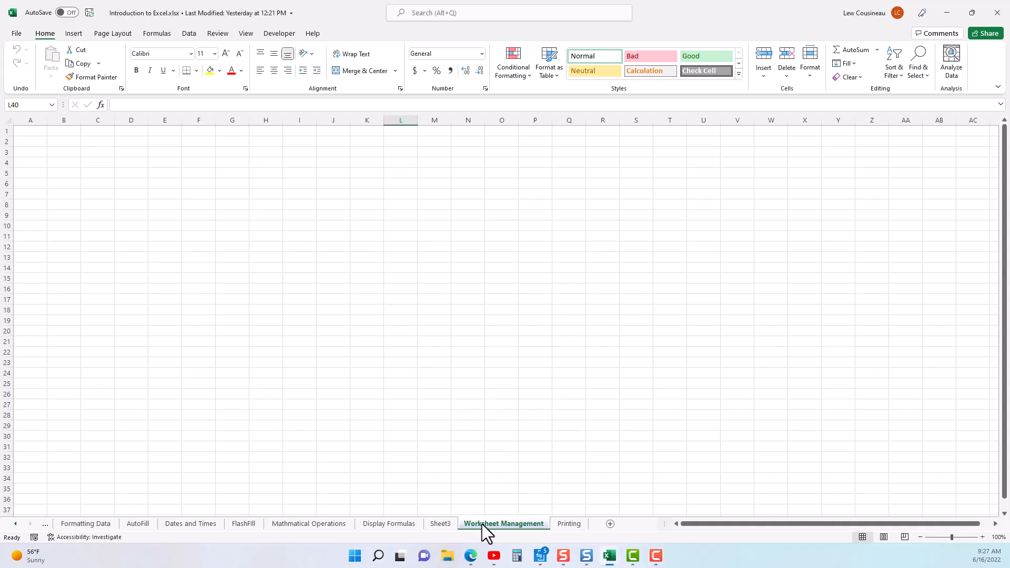
pyautogui.rightClick(482, 524)
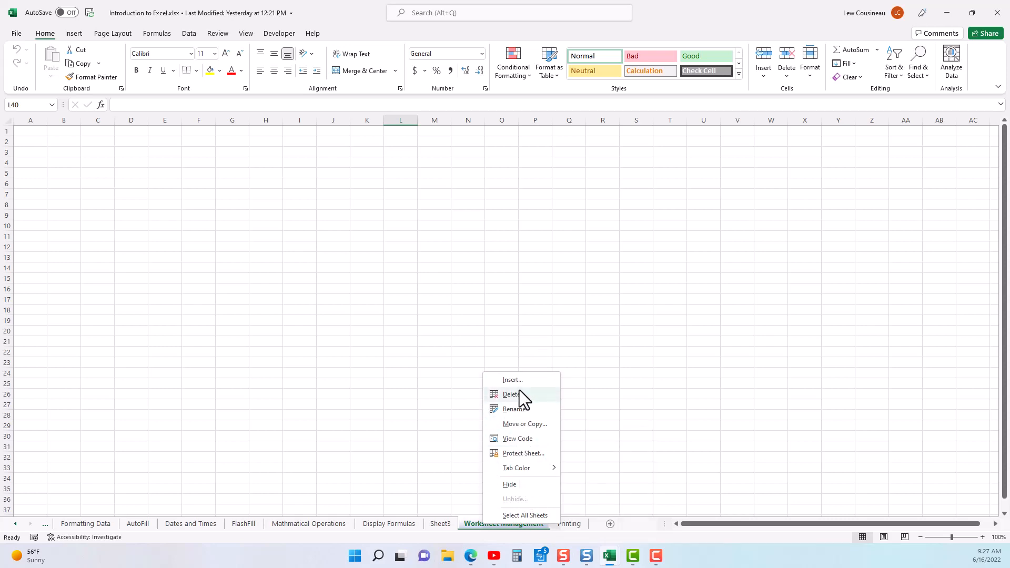
pyautogui.click(321, 333)
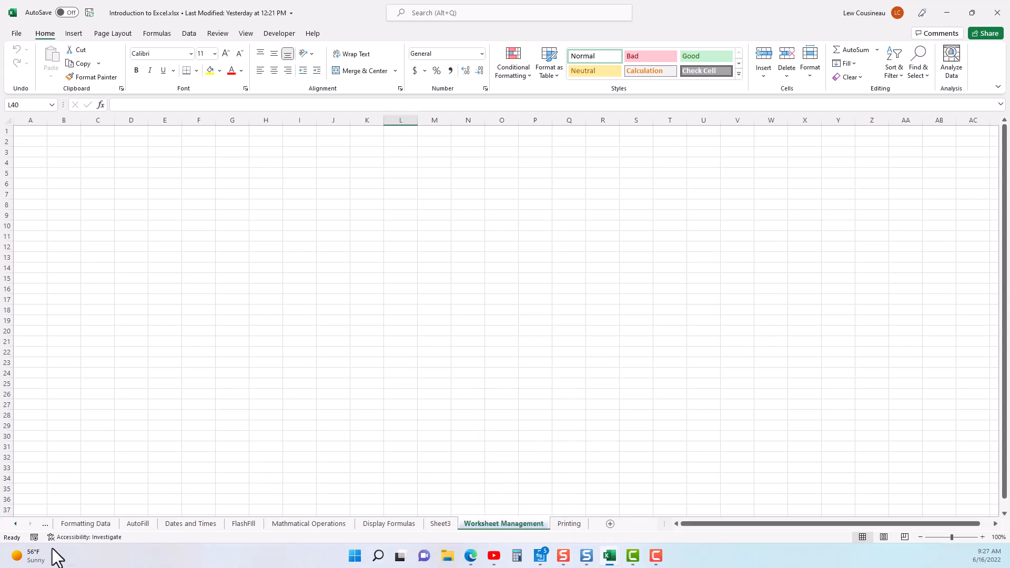
# View the list of all worksheets available for activation, and close it without switching sheets.
pyautogui.rightClick(14, 523)
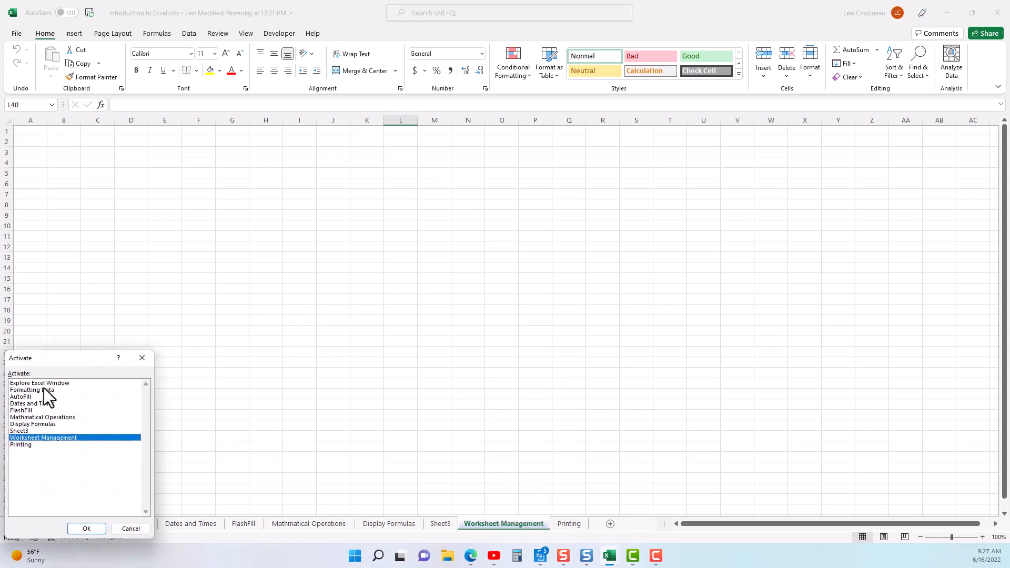
pyautogui.moveTo(56, 358); pyautogui.dragTo(106, 338)
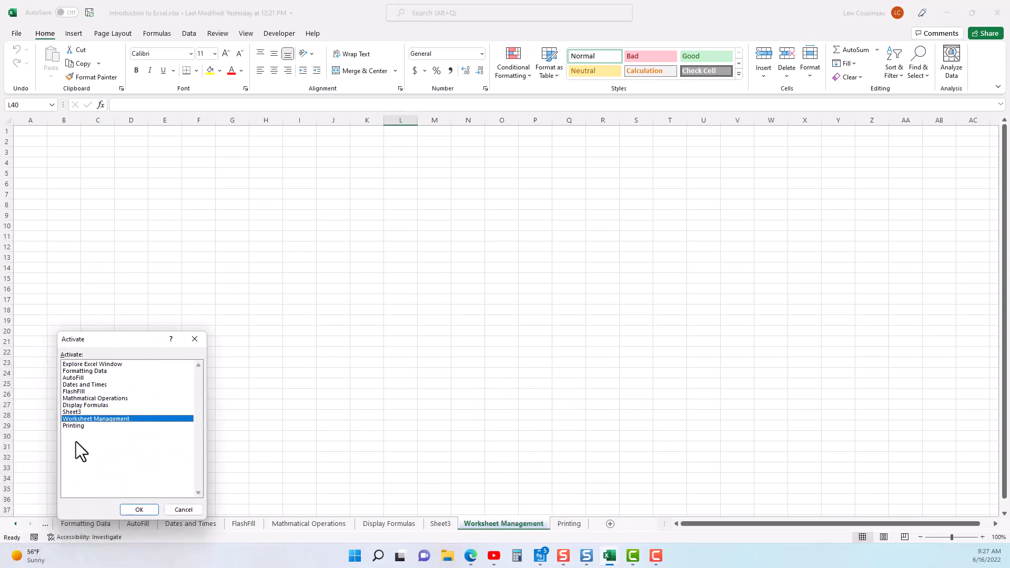
pyautogui.click(184, 509)
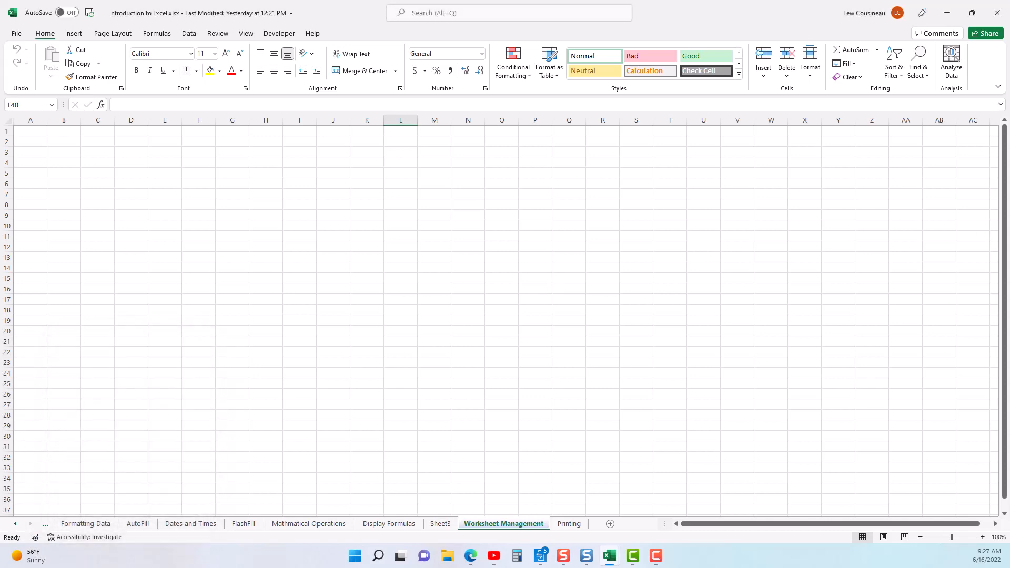